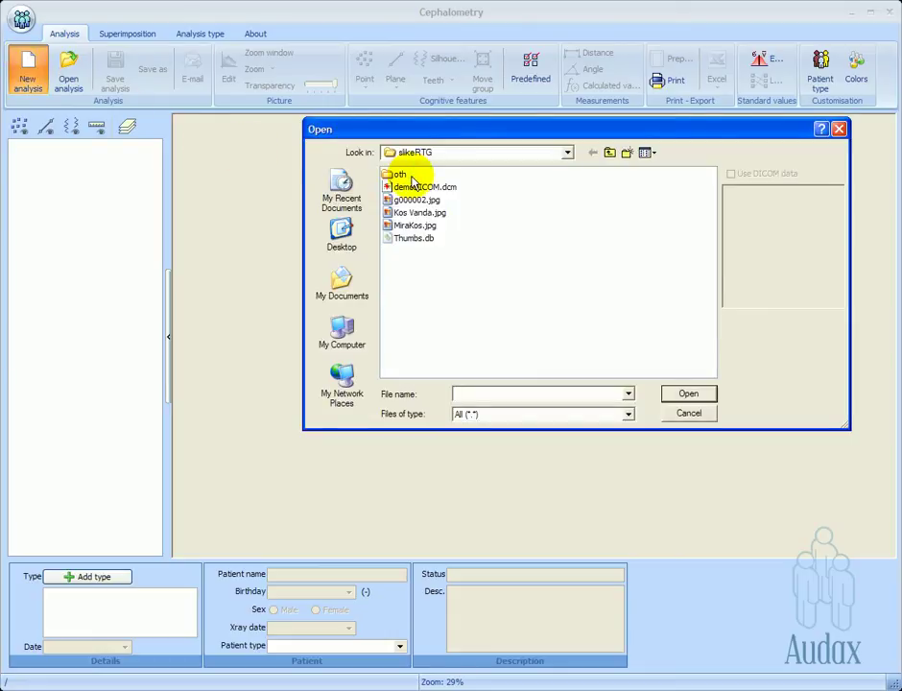
# Step: Preview the slikeRTG X-rays and open the 1026x854 JPG as a new analysis
pyautogui.click(418, 187)
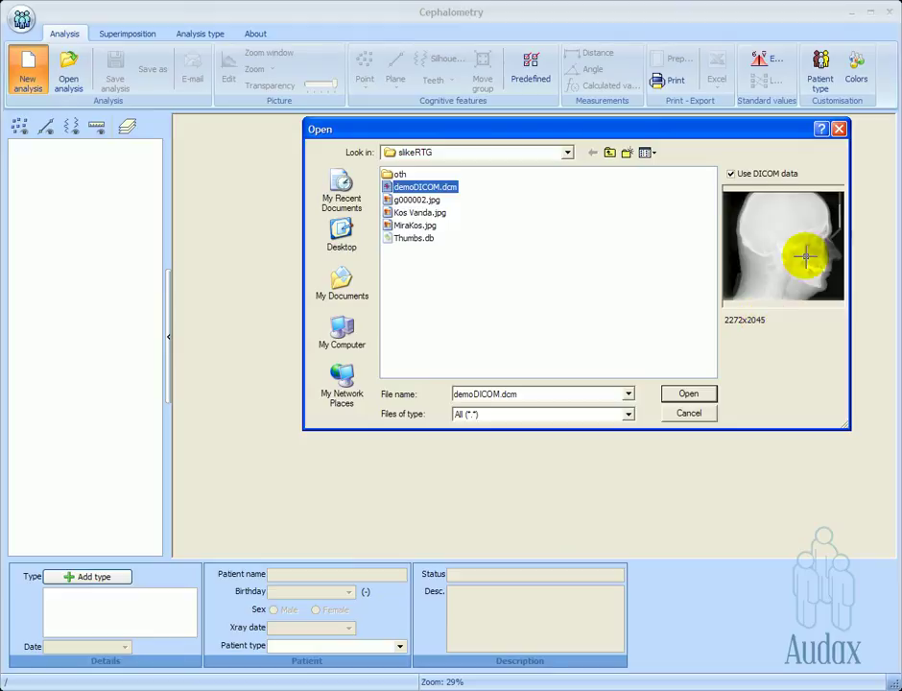
pyautogui.click(411, 201)
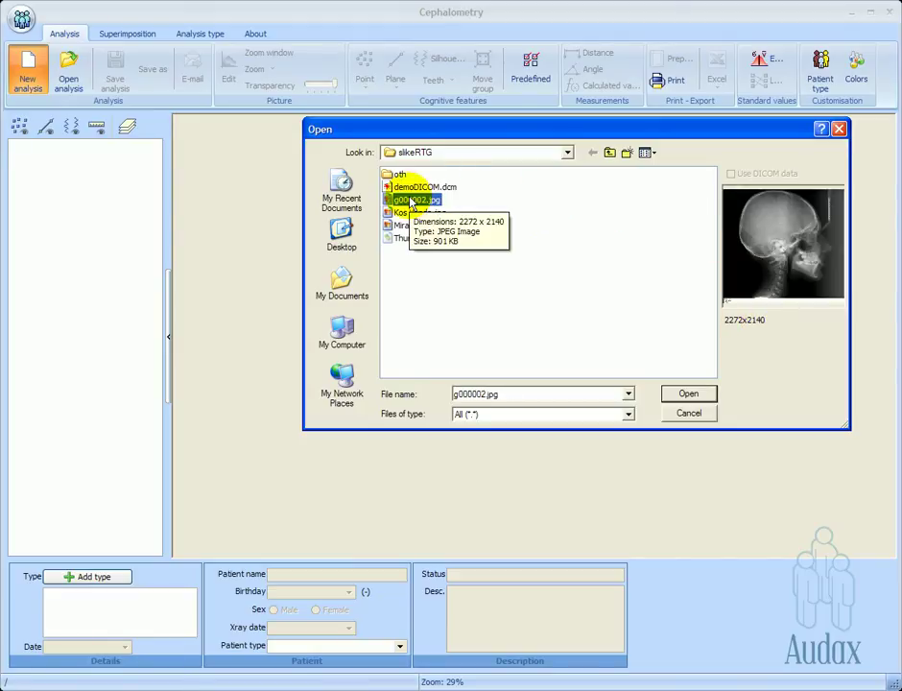
pyautogui.click(410, 214)
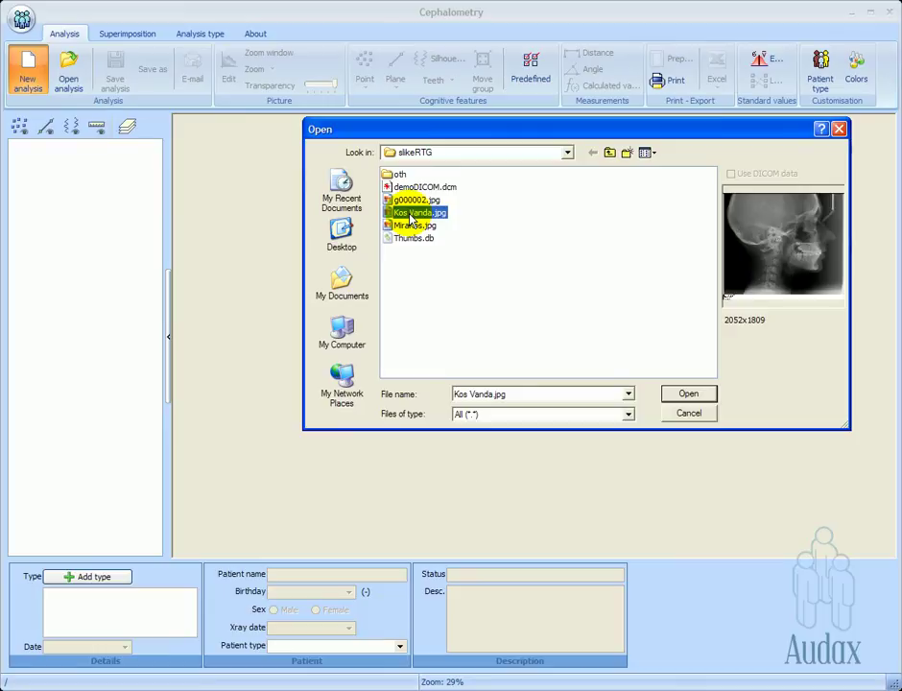
pyautogui.click(410, 227)
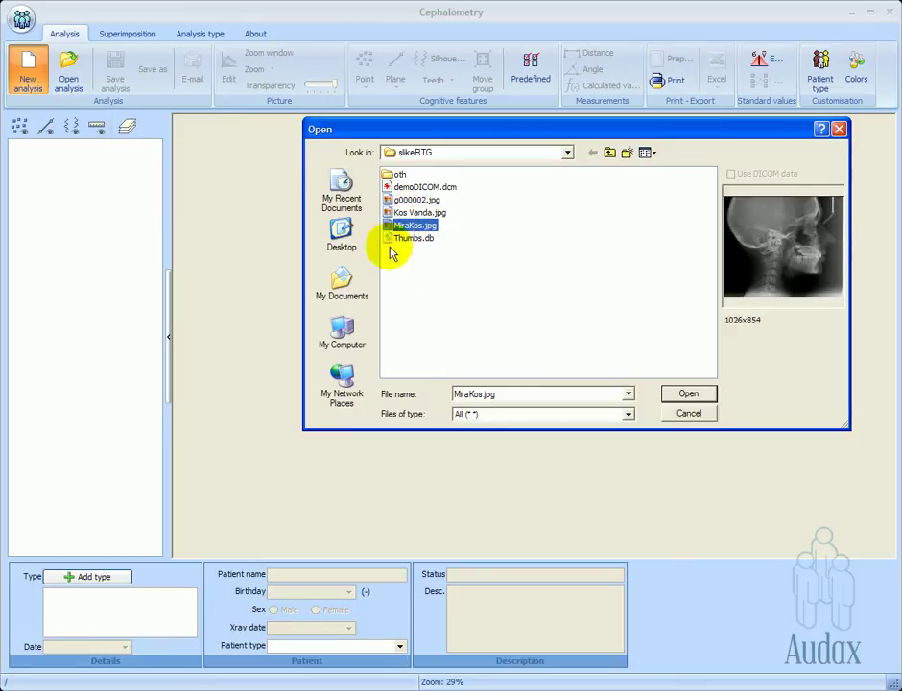
pyautogui.click(701, 395)
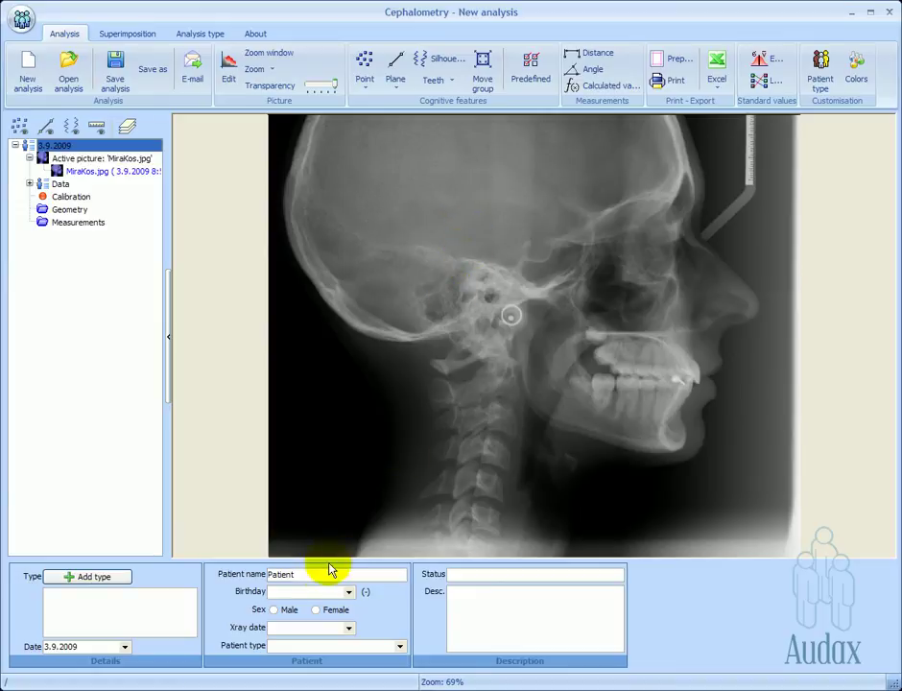
# Step: Replace the placeholder with the patient's name and set the sex to male
pyautogui.moveTo(332, 574); pyautogui.dragTo(258, 573)
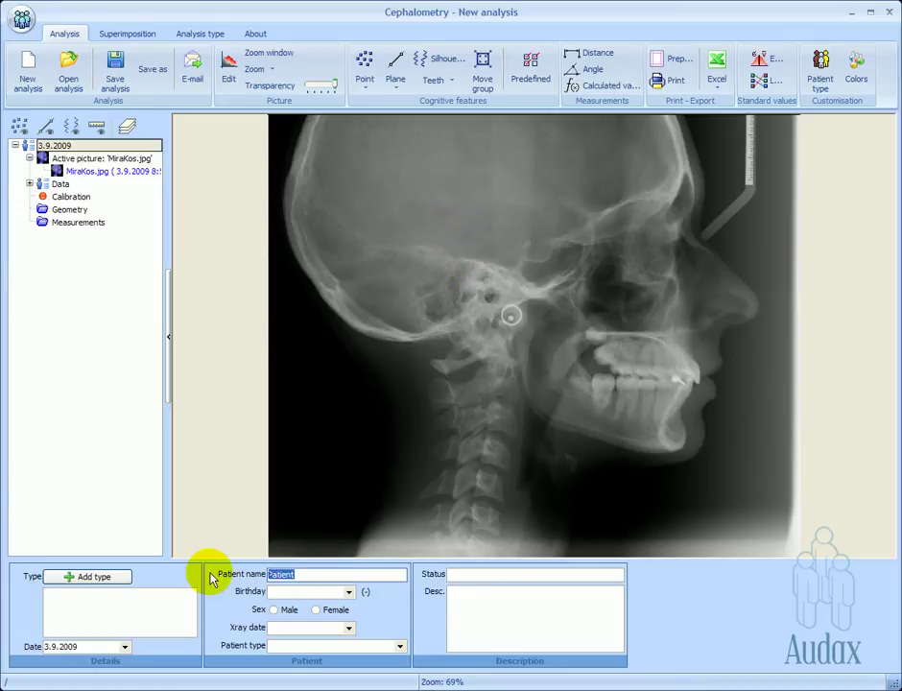
pyautogui.write('JOh')
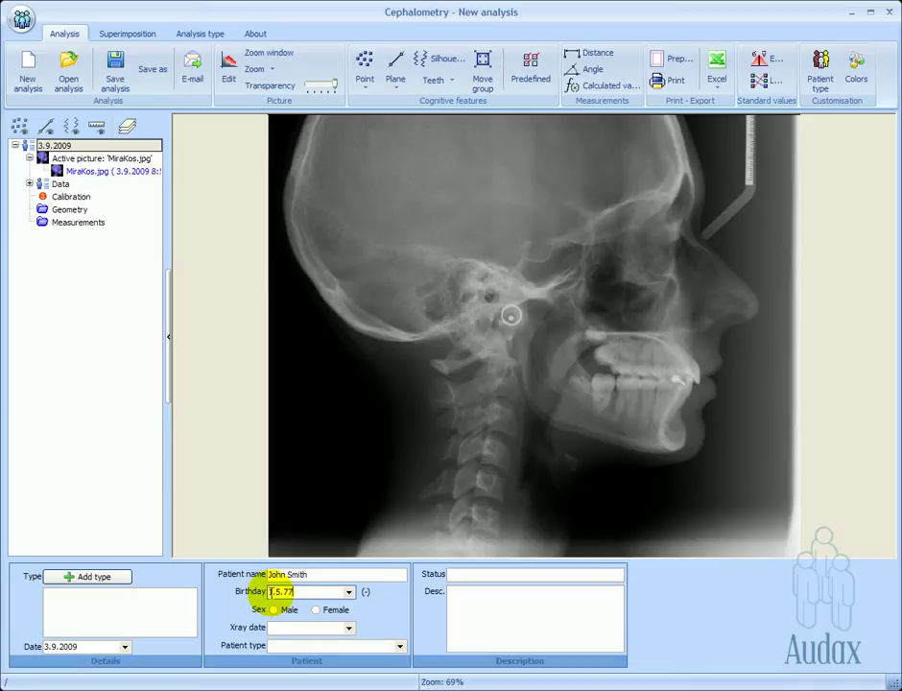
pyautogui.click(281, 609)
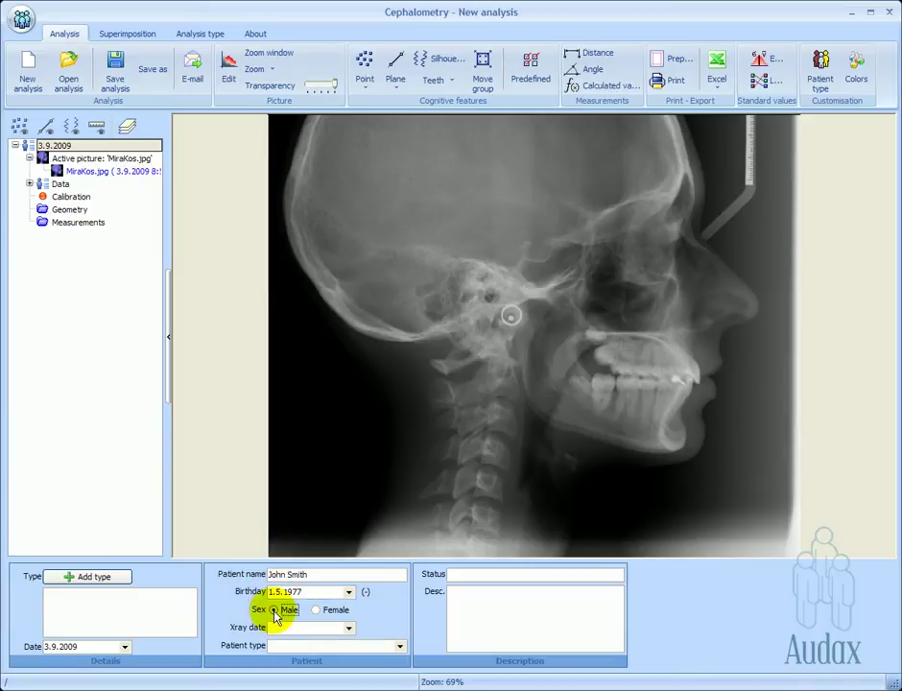
# Step: Set X-ray date 1.9.2009, patient type adults, and status Beginning
pyautogui.click(350, 628)
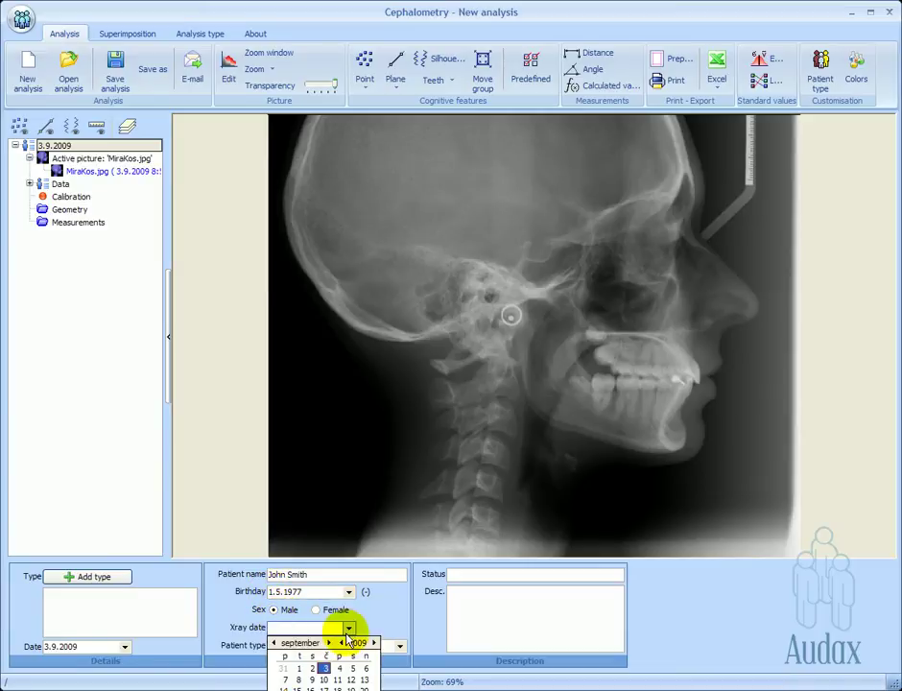
pyautogui.click(298, 668)
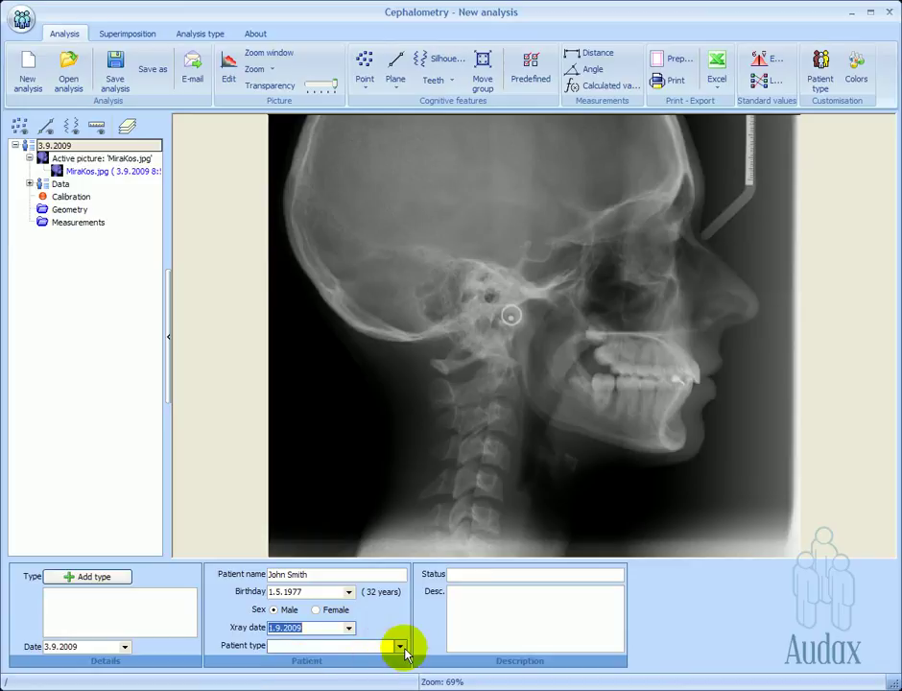
pyautogui.click(400, 645)
pyautogui.click(326, 673)
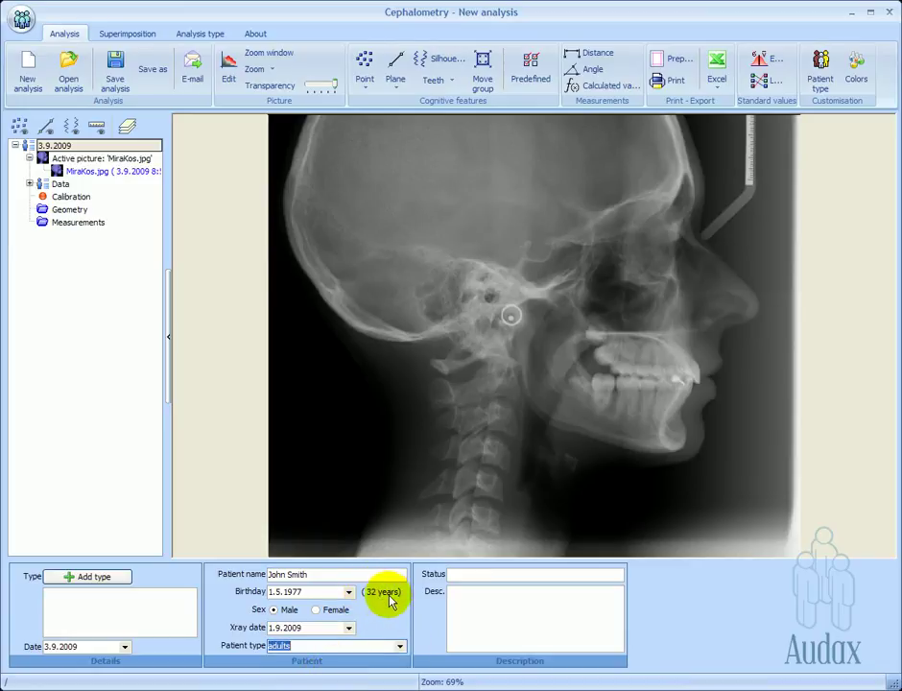
pyautogui.click(469, 574)
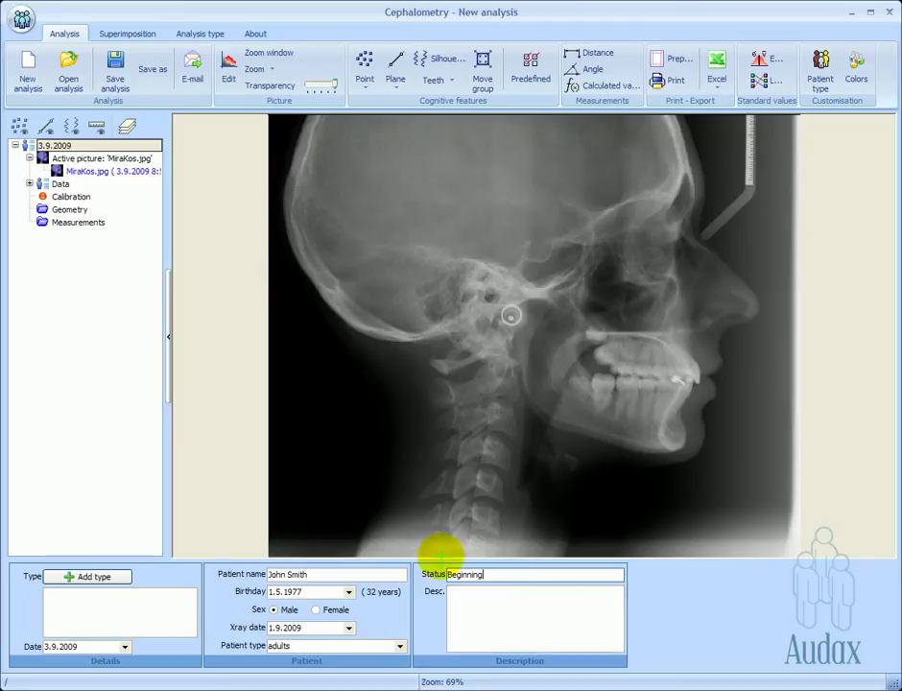
# Step: Add the sh iz pp analysis type to this case
pyautogui.click(93, 578)
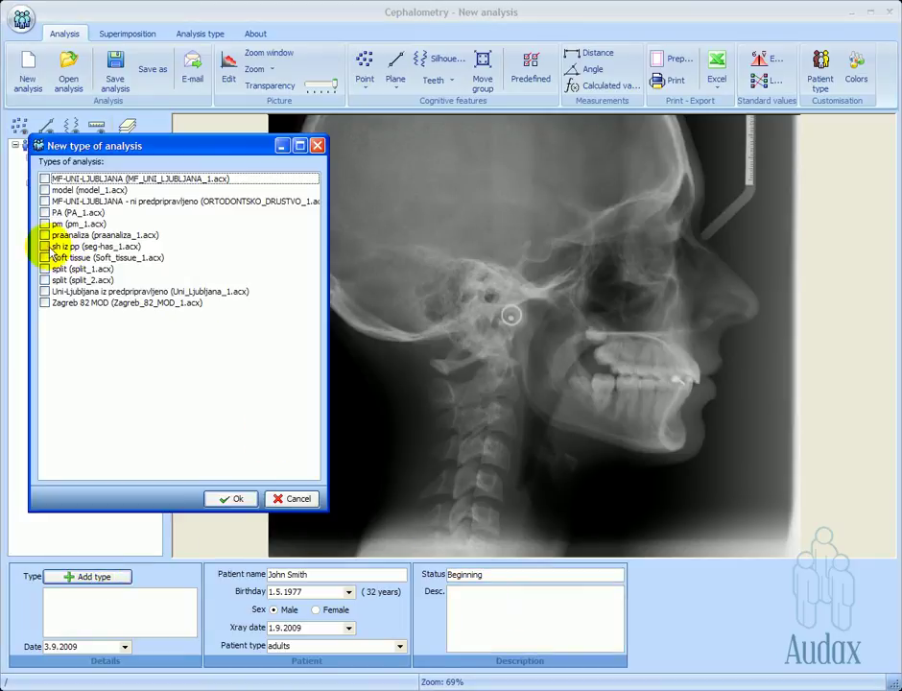
pyautogui.click(44, 246)
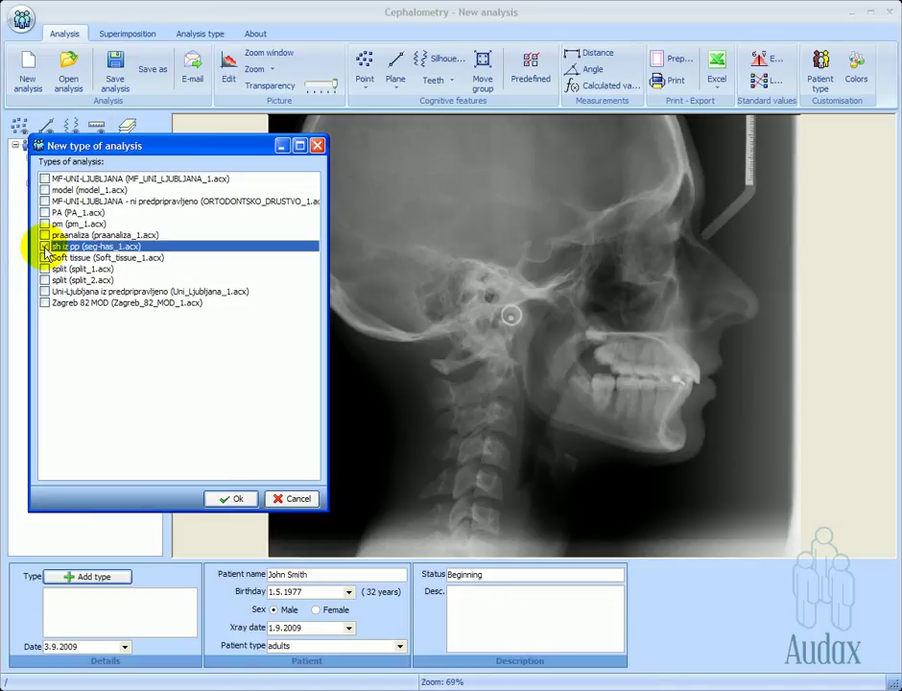
pyautogui.click(235, 500)
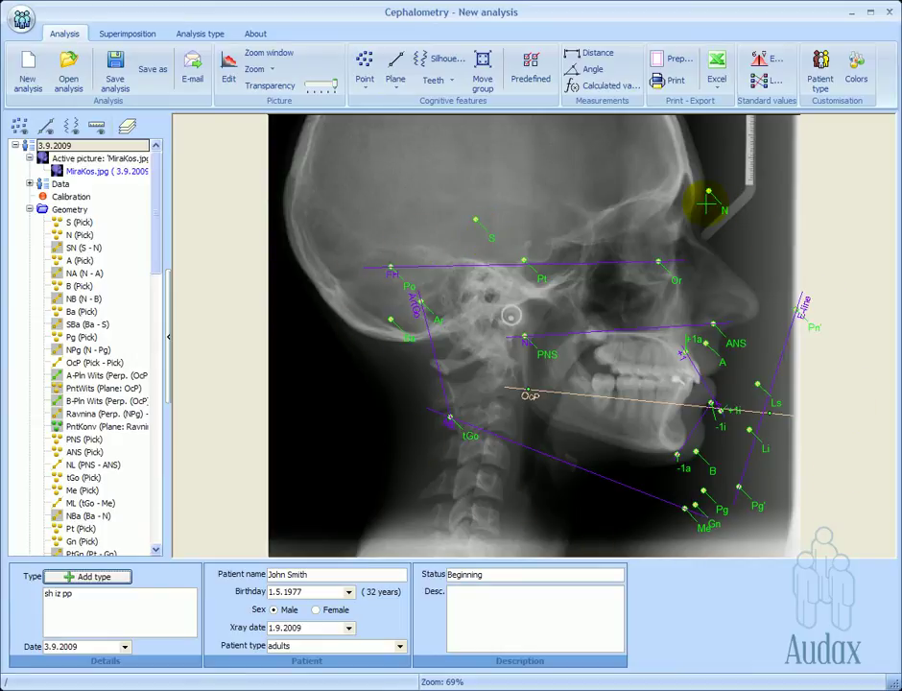
# Step: Shrink the landmark group from its upper-left corner, right side and bottom to fit the skull
pyautogui.click(484, 59)
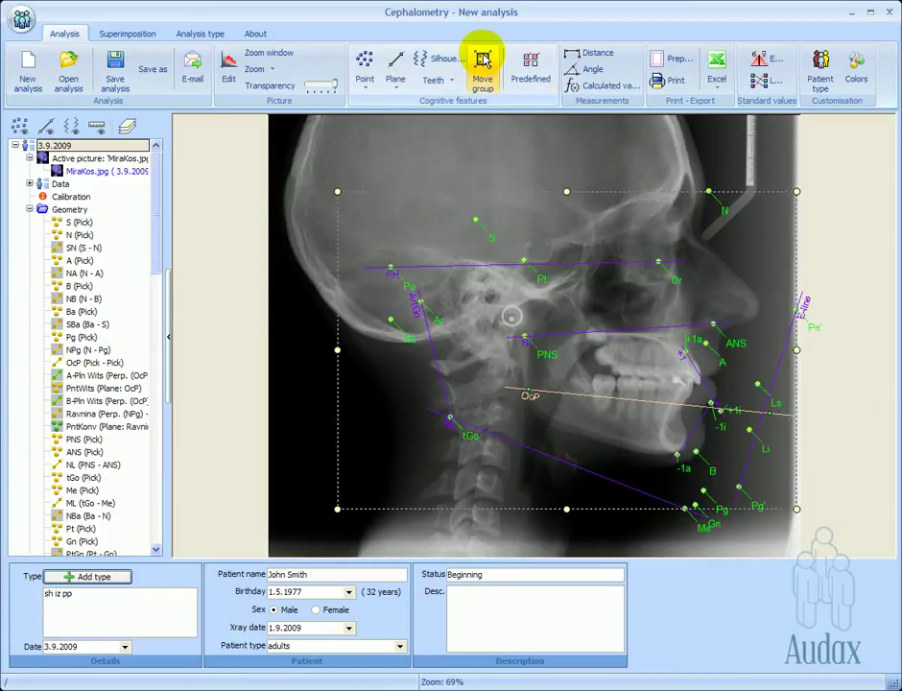
pyautogui.moveTo(337, 191); pyautogui.dragTo(431, 229)
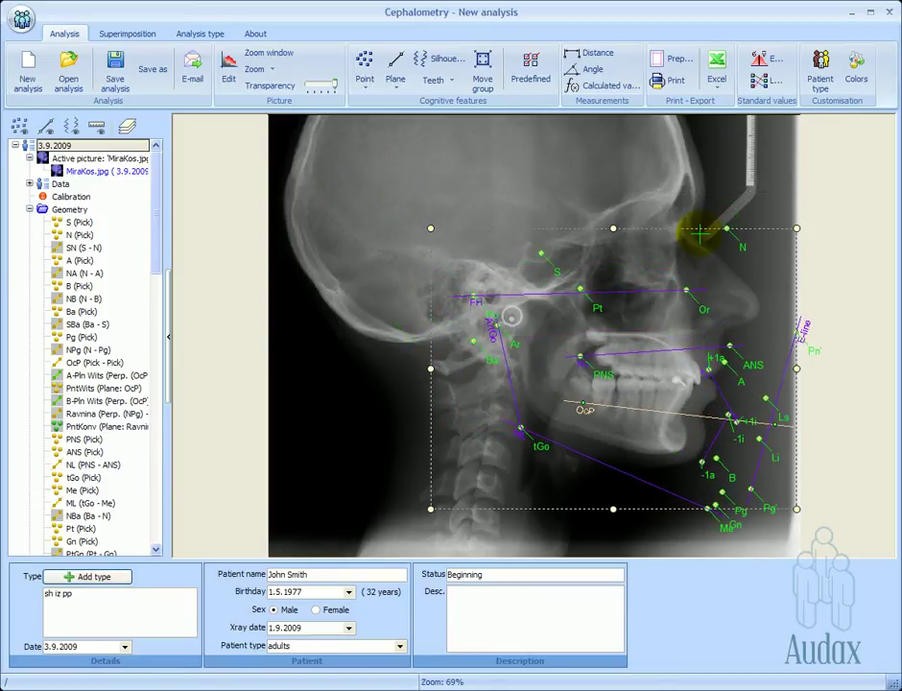
pyautogui.moveTo(797, 228); pyautogui.dragTo(752, 227)
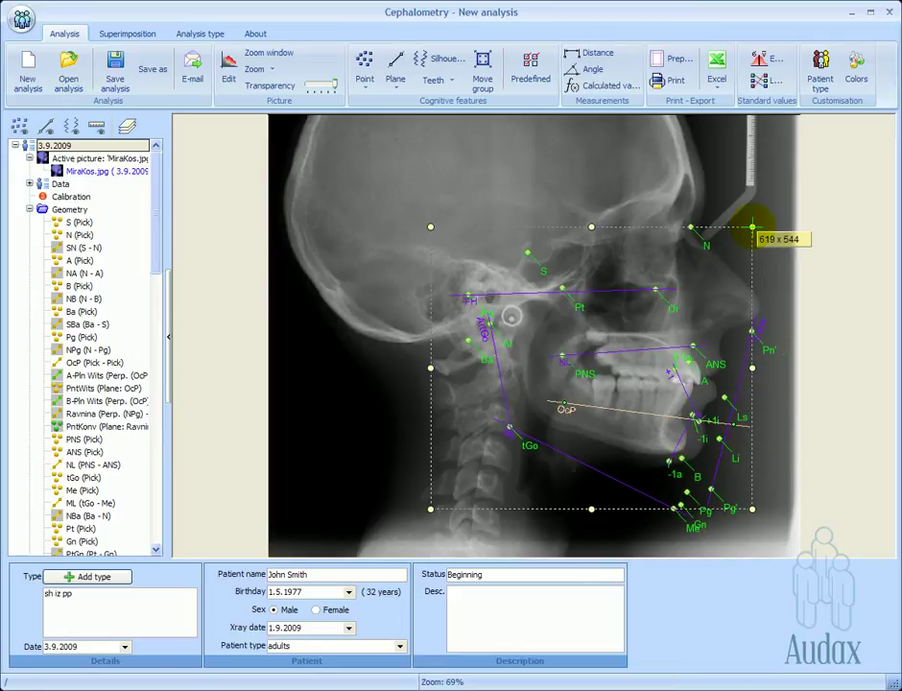
pyautogui.moveTo(754, 508); pyautogui.dragTo(754, 454)
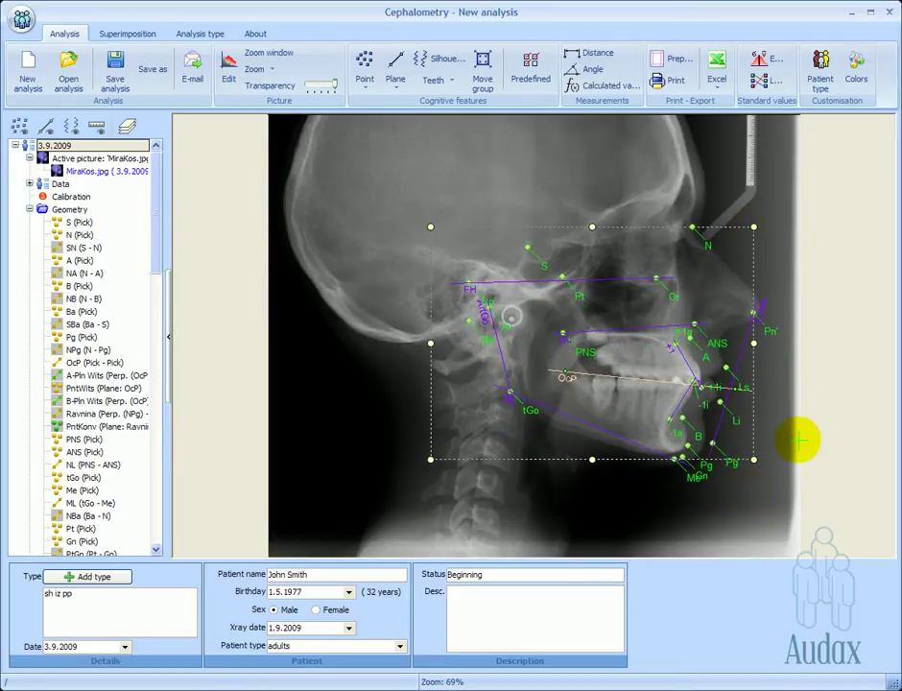
pyautogui.click(791, 399)
pyautogui.scroll(3, 790, 399)
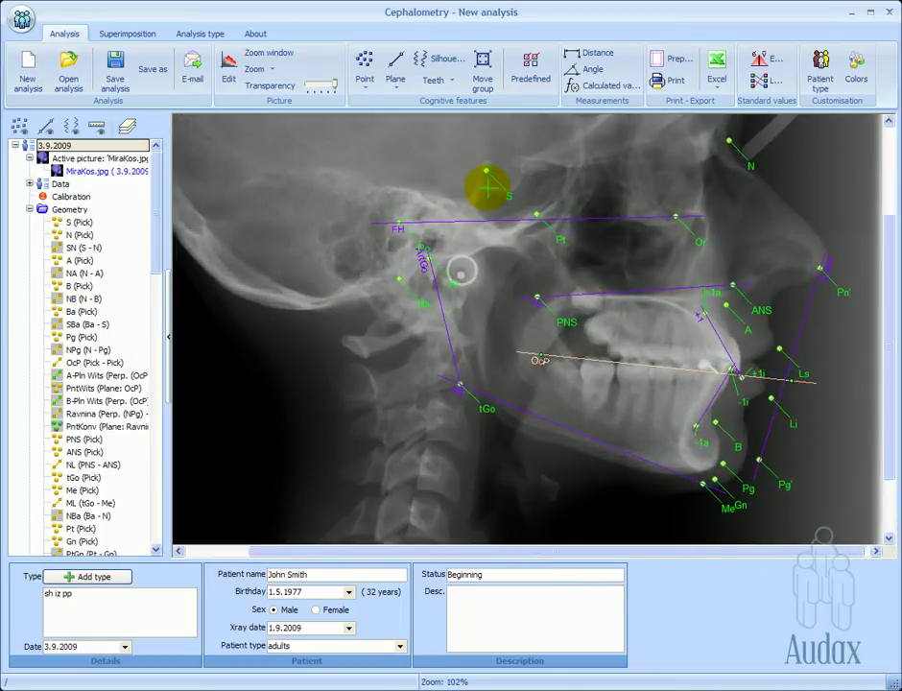
# Step: Move S onto the sella centre, Nasion onto the nasal bridge, and Pronasale to the nose tip
pyautogui.click(509, 195)
pyautogui.moveTo(525, 198); pyautogui.dragTo(527, 204)
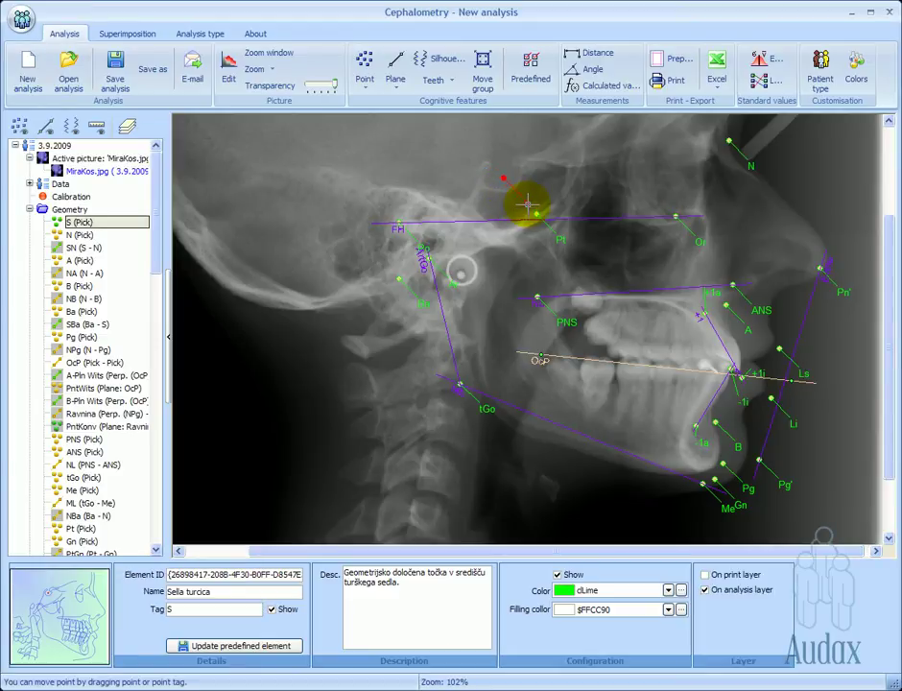
pyautogui.click(753, 170)
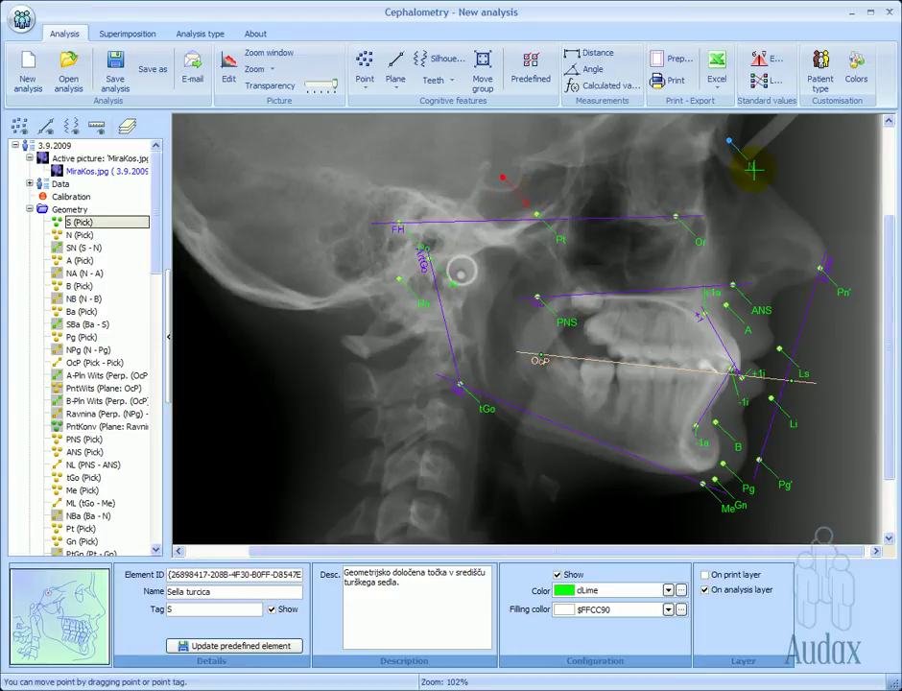
pyautogui.moveTo(753, 170); pyautogui.dragTo(755, 160)
pyautogui.click(847, 297)
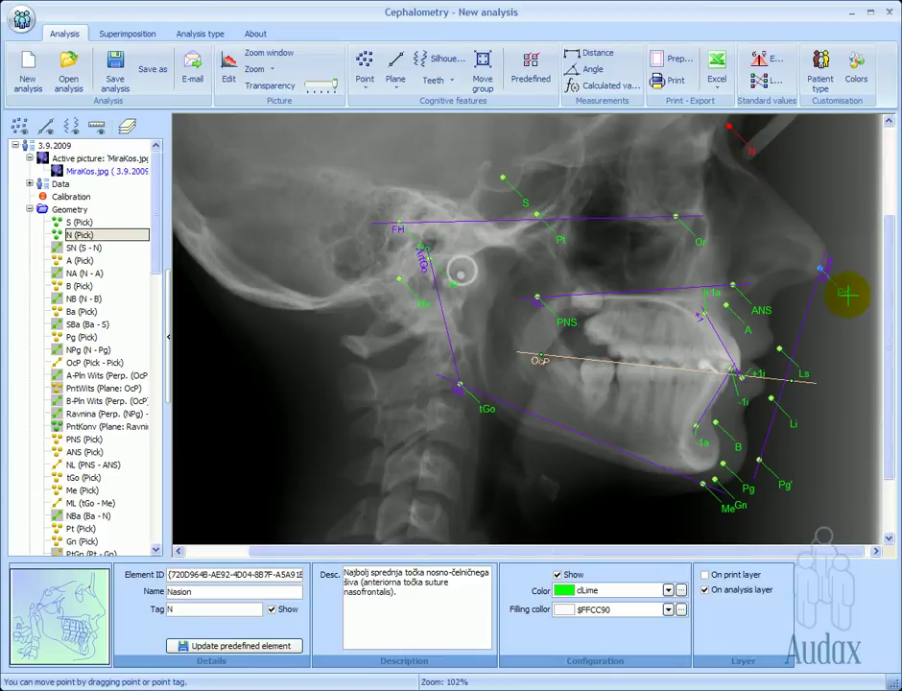
pyautogui.moveTo(845, 294); pyautogui.dragTo(853, 281)
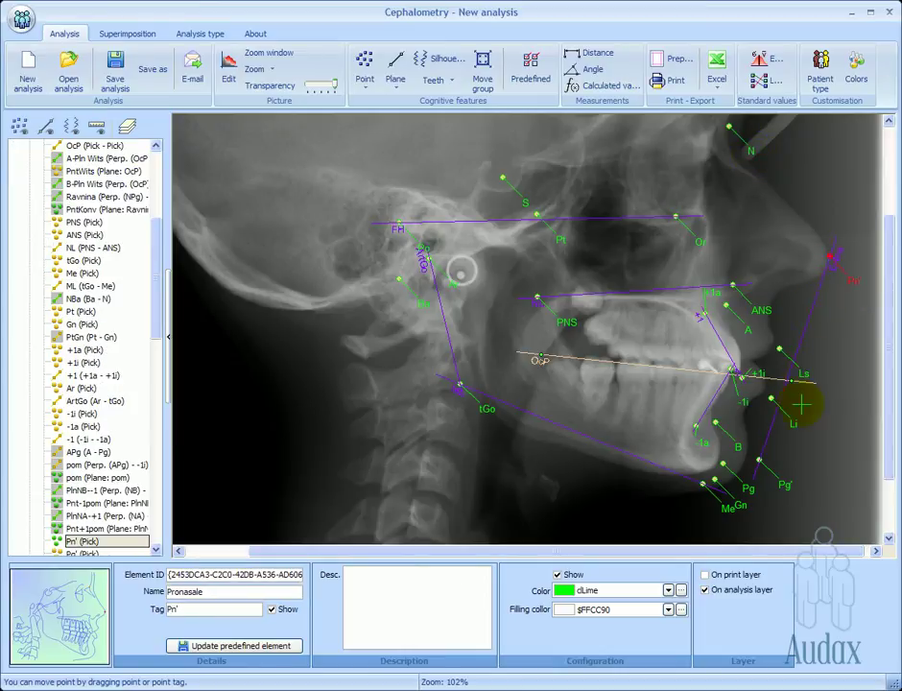
# Step: Check the soft-tissue chin, lip, ANS, A, incisor tip and Porion points, shifting PNS right
pyautogui.click(777, 483)
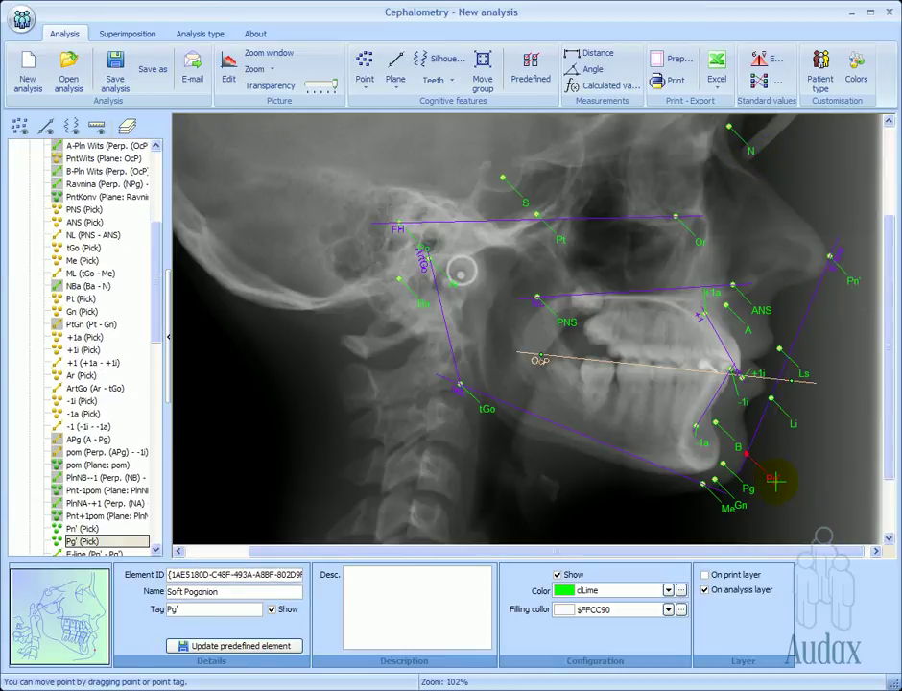
pyautogui.click(795, 423)
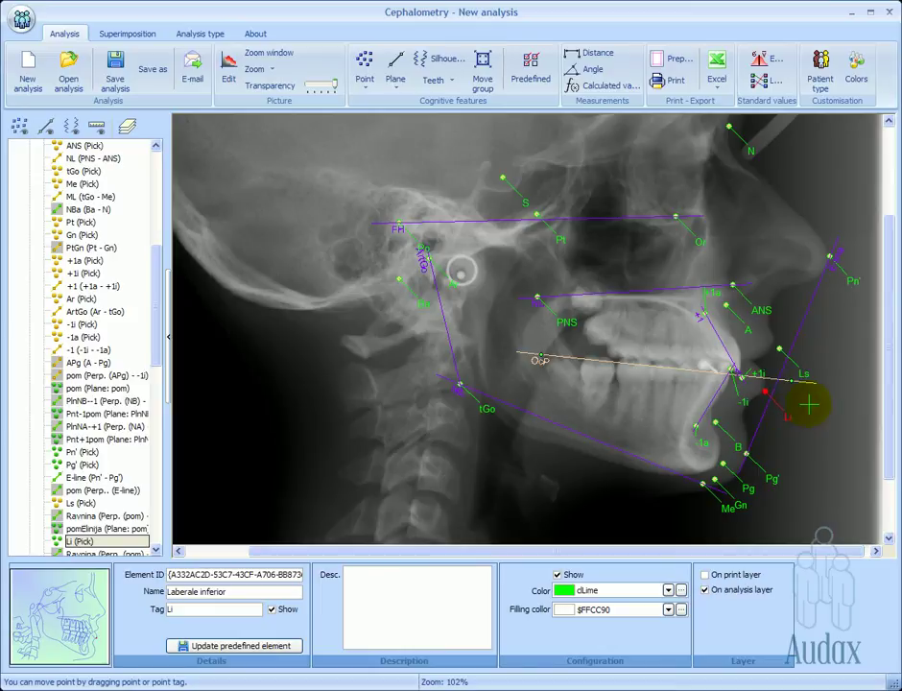
pyautogui.click(802, 367)
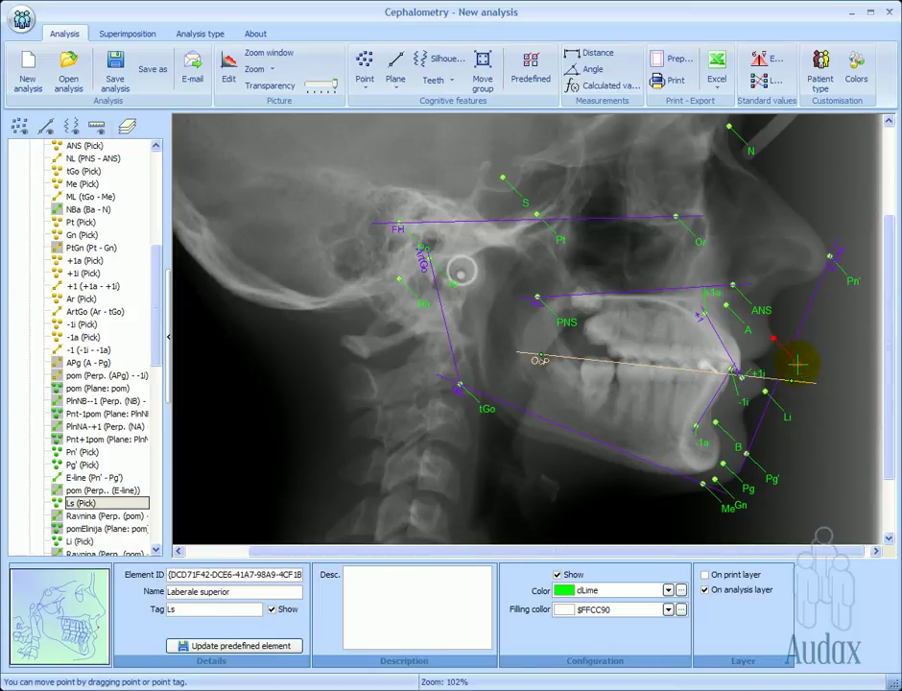
pyautogui.click(766, 309)
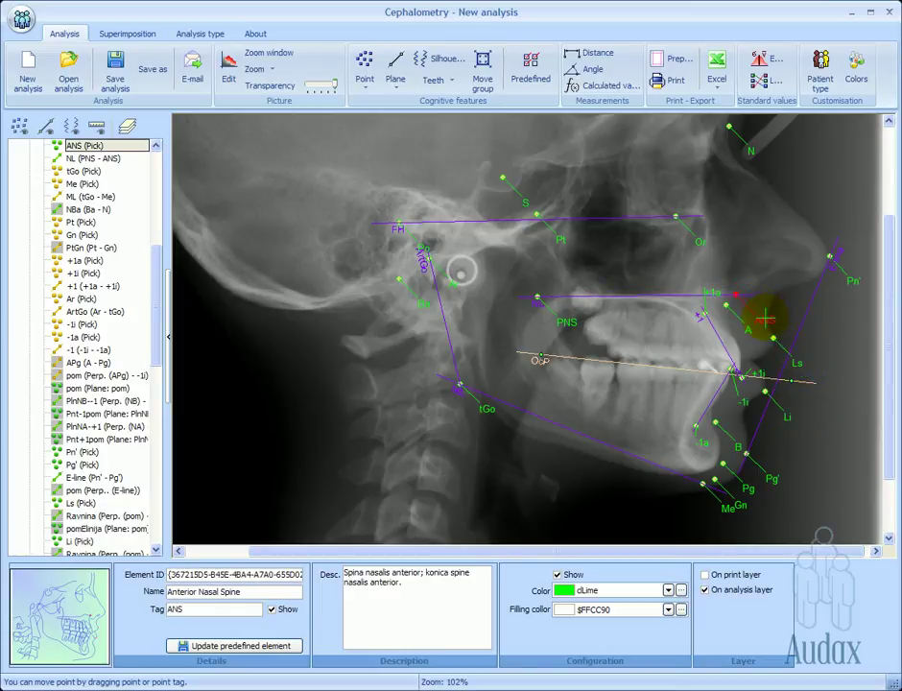
pyautogui.moveTo(566, 324); pyautogui.dragTo(595, 320)
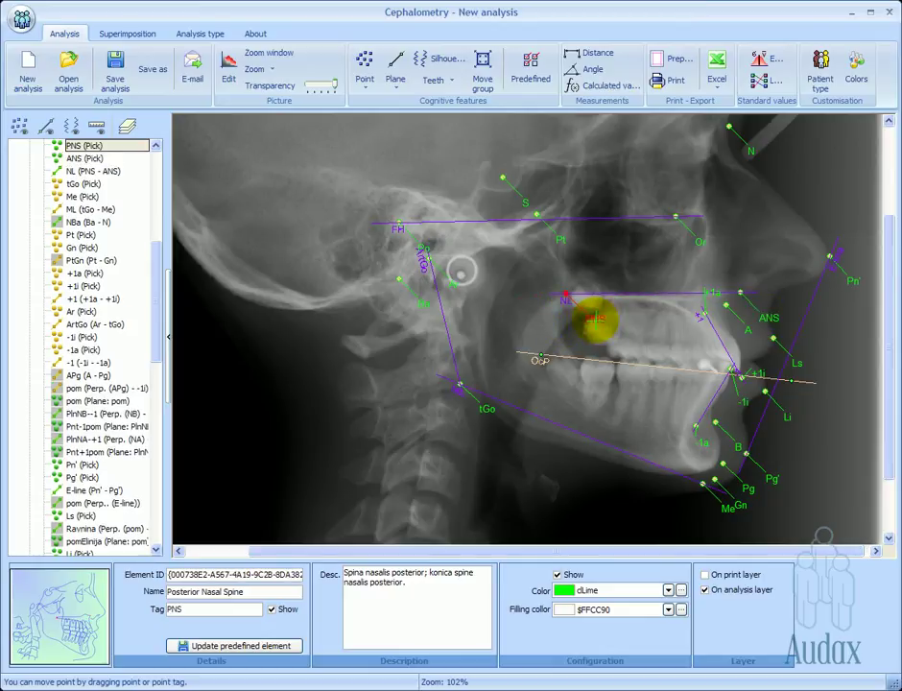
pyautogui.click(749, 338)
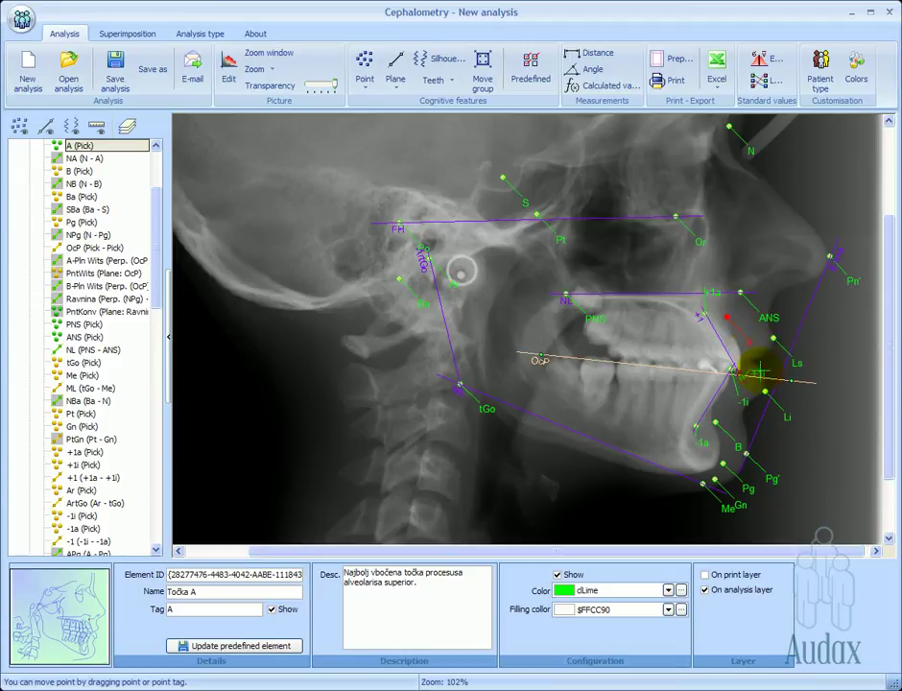
pyautogui.click(759, 374)
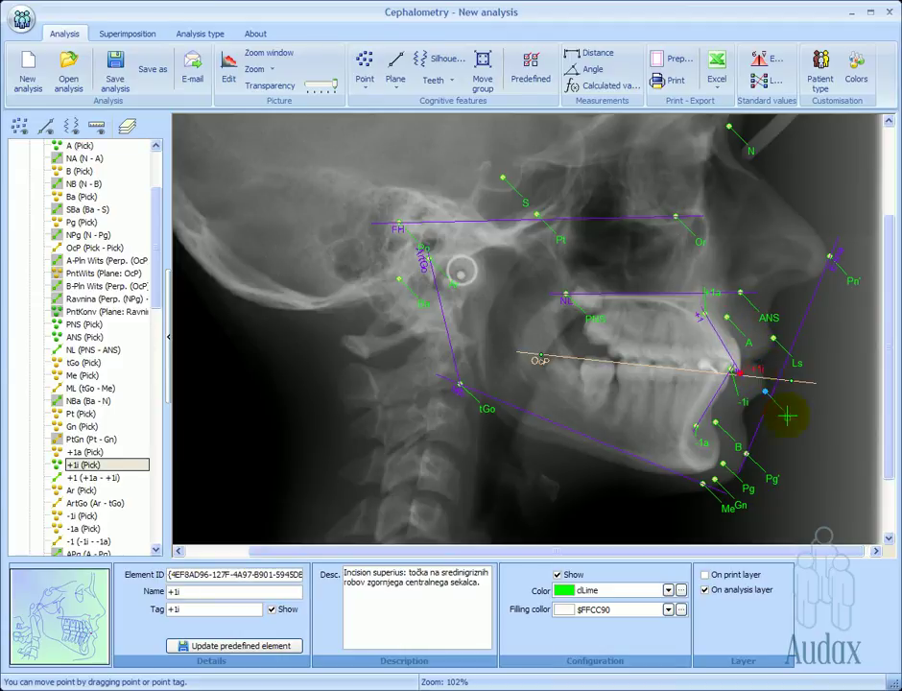
pyautogui.click(745, 397)
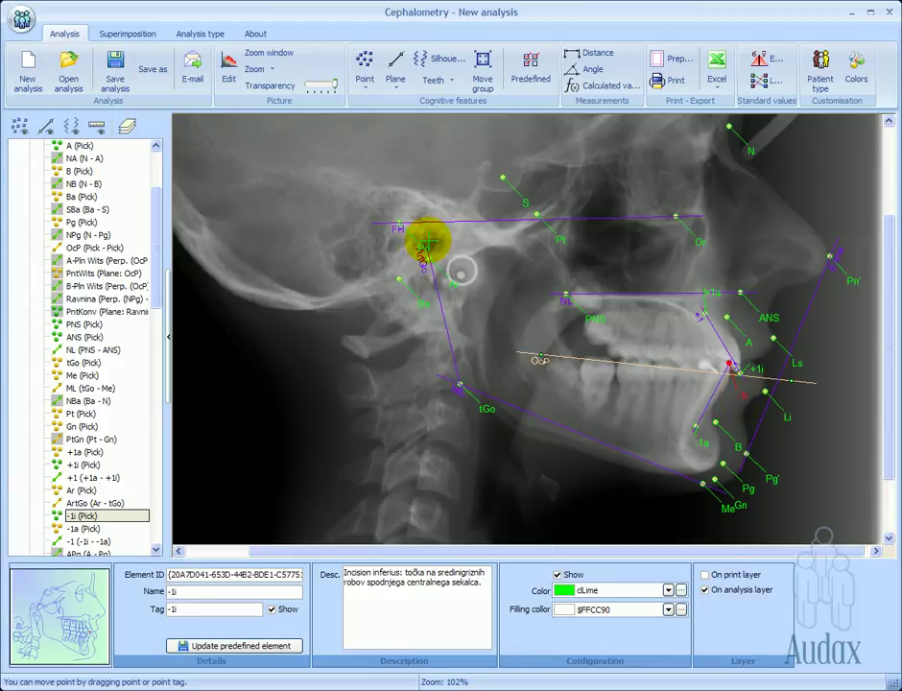
pyautogui.click(431, 238)
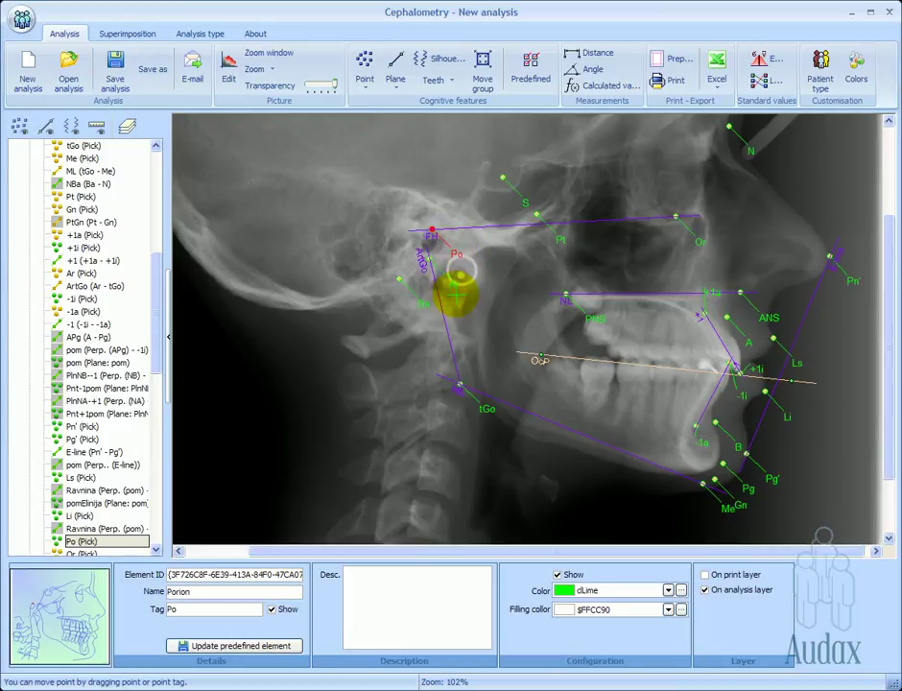
# Step: Shift Articulare and Basion right, raise Menton, check Gn and B, and move tGo to the jaw angle
pyautogui.click(464, 286)
pyautogui.moveTo(464, 286)
pyautogui.mouseDown()
pyautogui.moveTo(477, 287)
pyautogui.moveTo(475, 278)
pyautogui.mouseUp()
pyautogui.moveTo(423, 257); pyautogui.dragTo(453, 262)
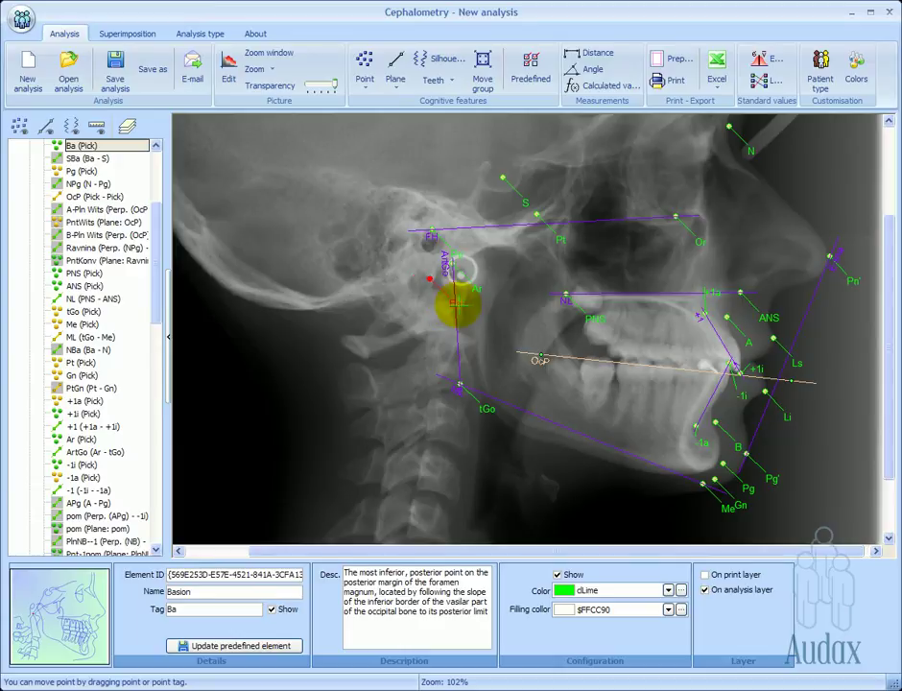
pyautogui.moveTo(458, 305); pyautogui.dragTo(458, 307)
pyautogui.moveTo(727, 509); pyautogui.dragTo(754, 474)
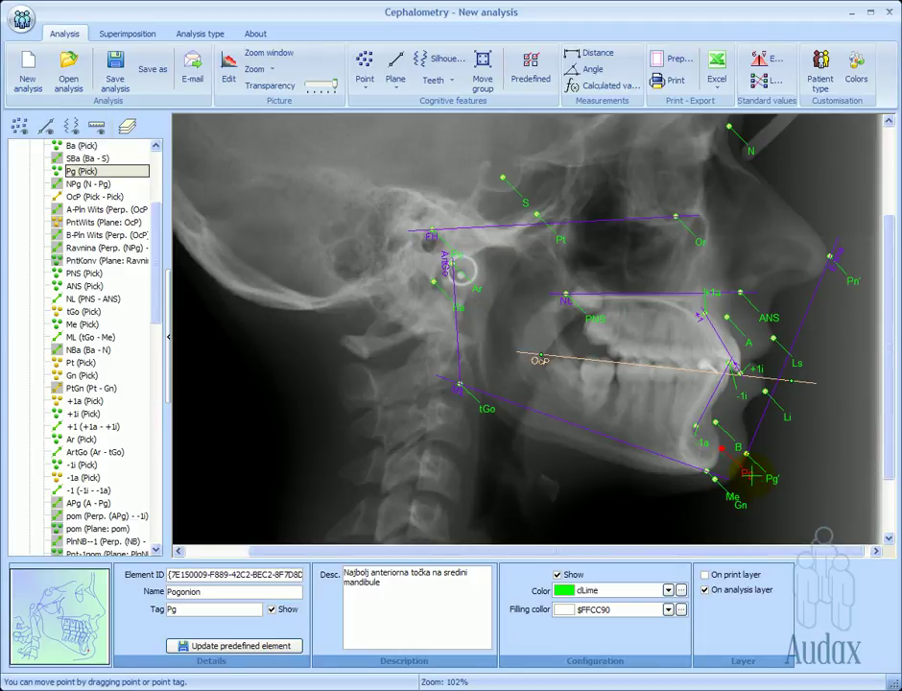
pyautogui.click(742, 508)
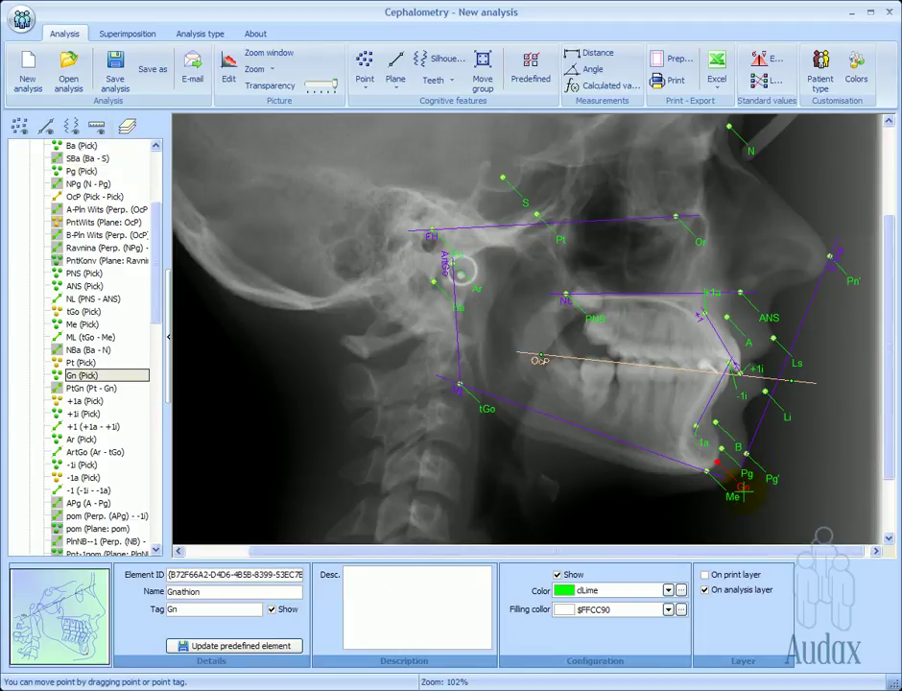
pyautogui.click(740, 444)
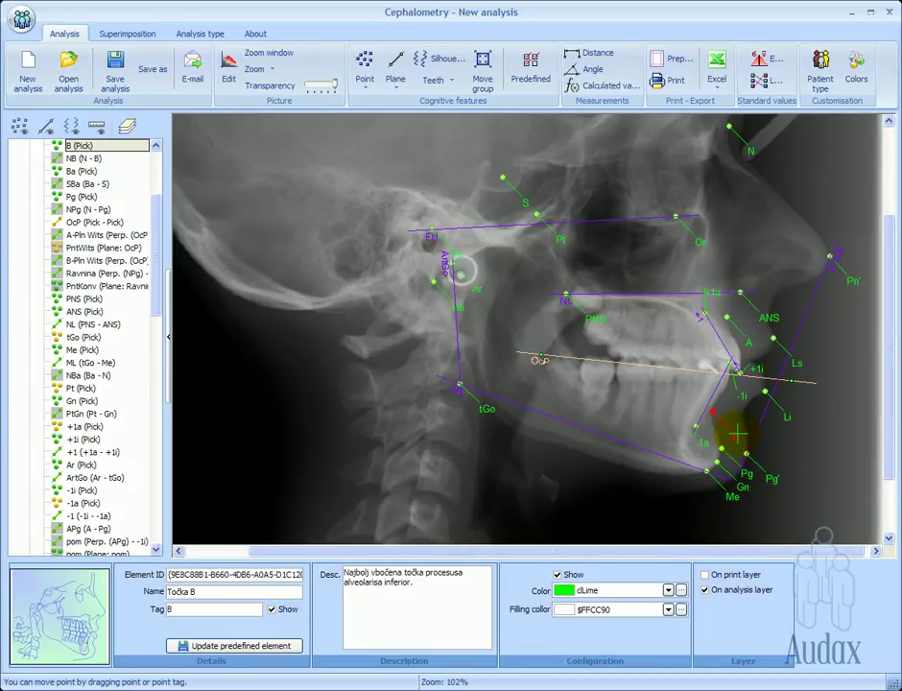
pyautogui.moveTo(495, 415); pyautogui.dragTo(487, 415)
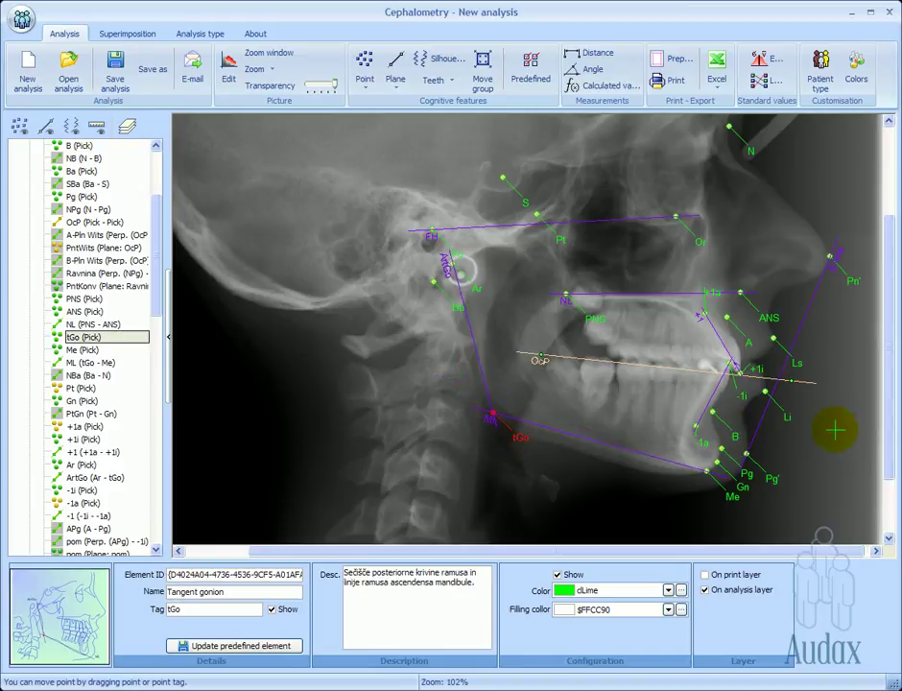
# Step: Move the lower incisor apex -1a slightly down-left and check the +1i and +1a points
pyautogui.scroll(3, 816, 429)
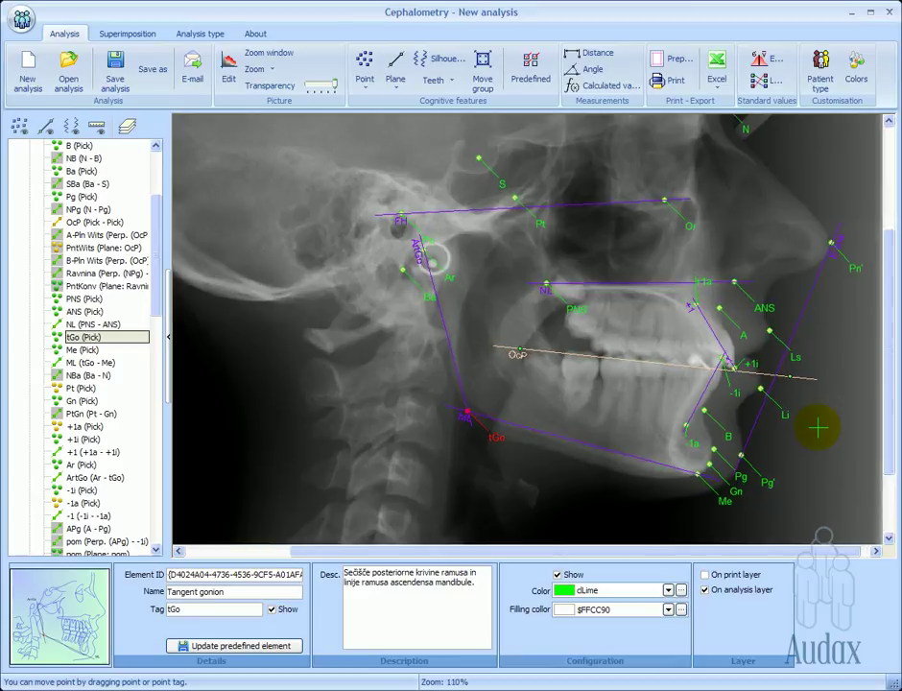
pyautogui.scroll(2, 816, 429)
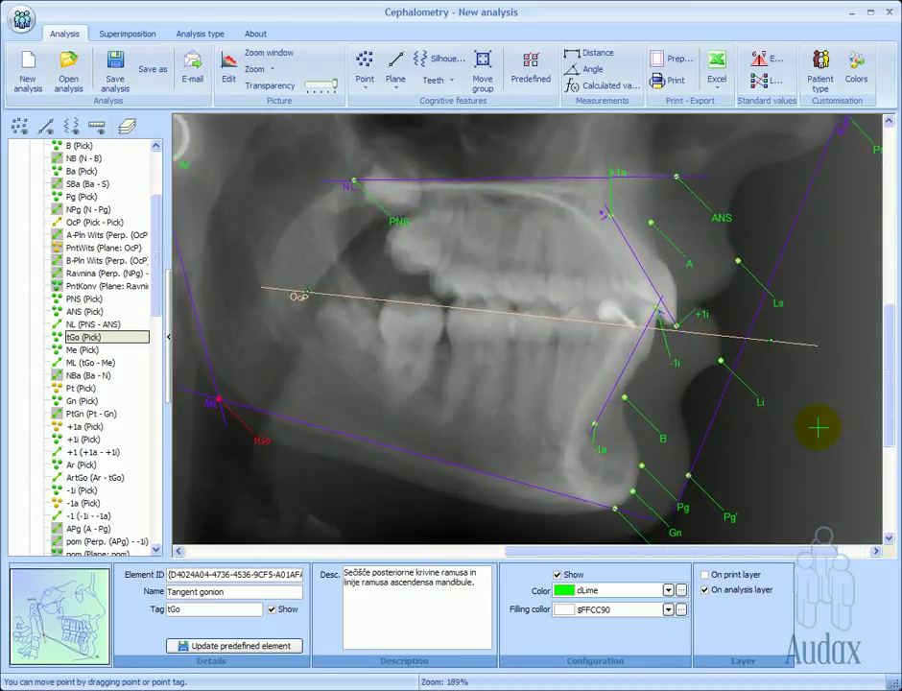
pyautogui.scroll(1, 816, 429)
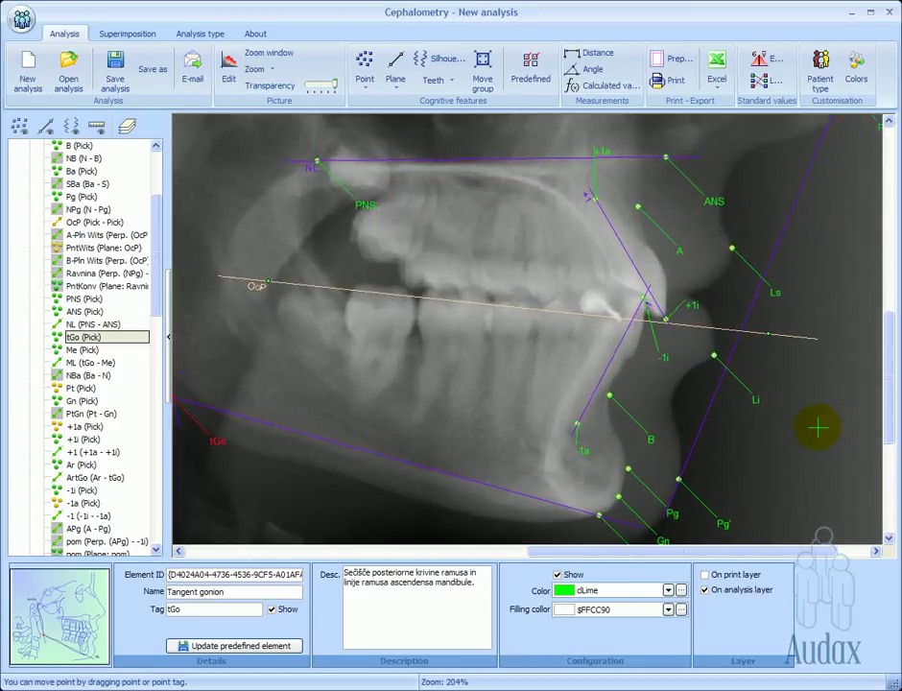
pyautogui.click(575, 449)
pyautogui.moveTo(577, 450); pyautogui.dragTo(567, 458)
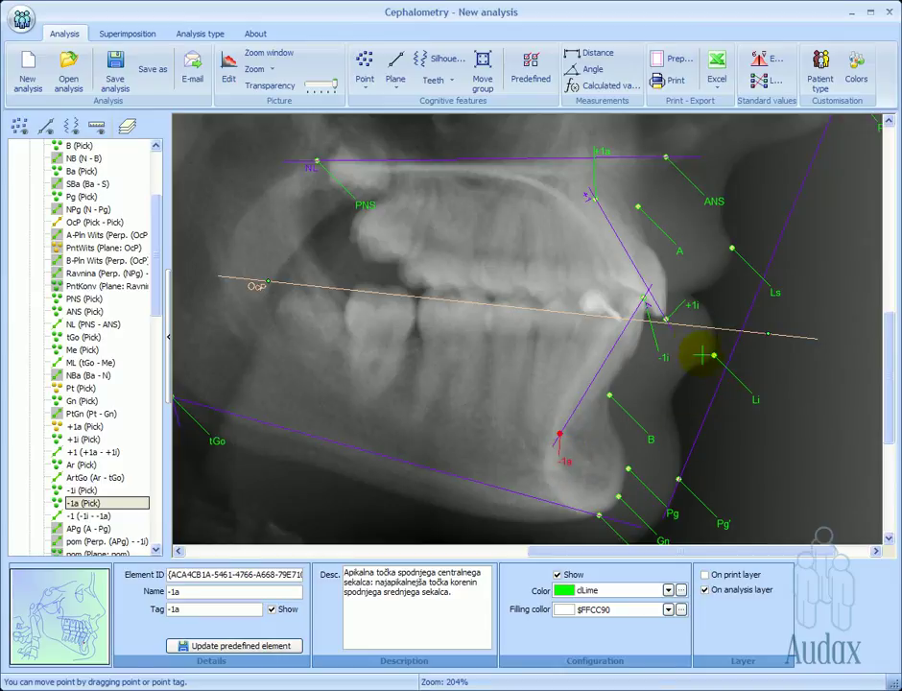
pyautogui.click(692, 305)
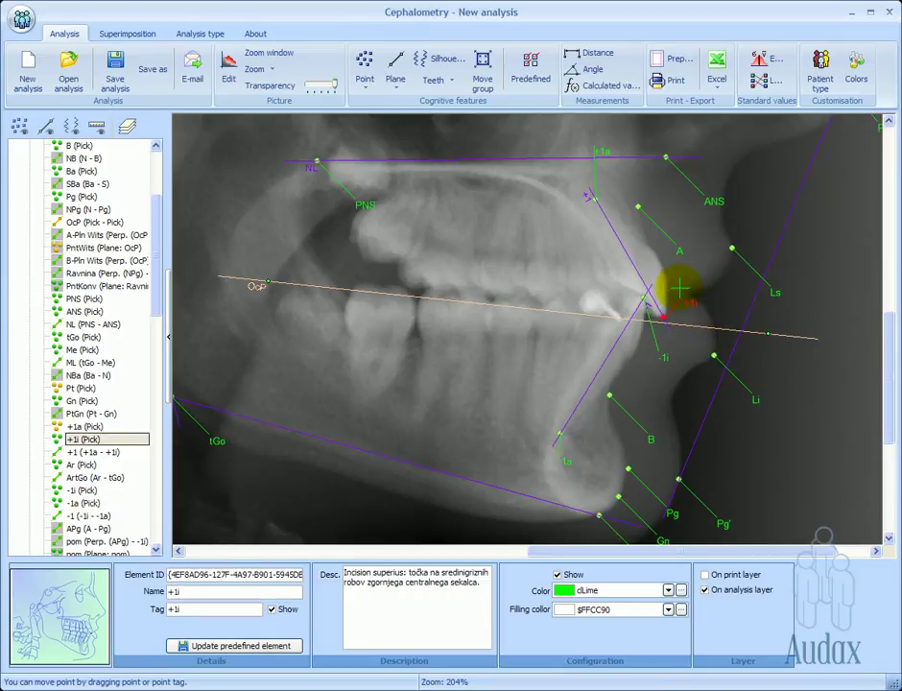
pyautogui.click(601, 148)
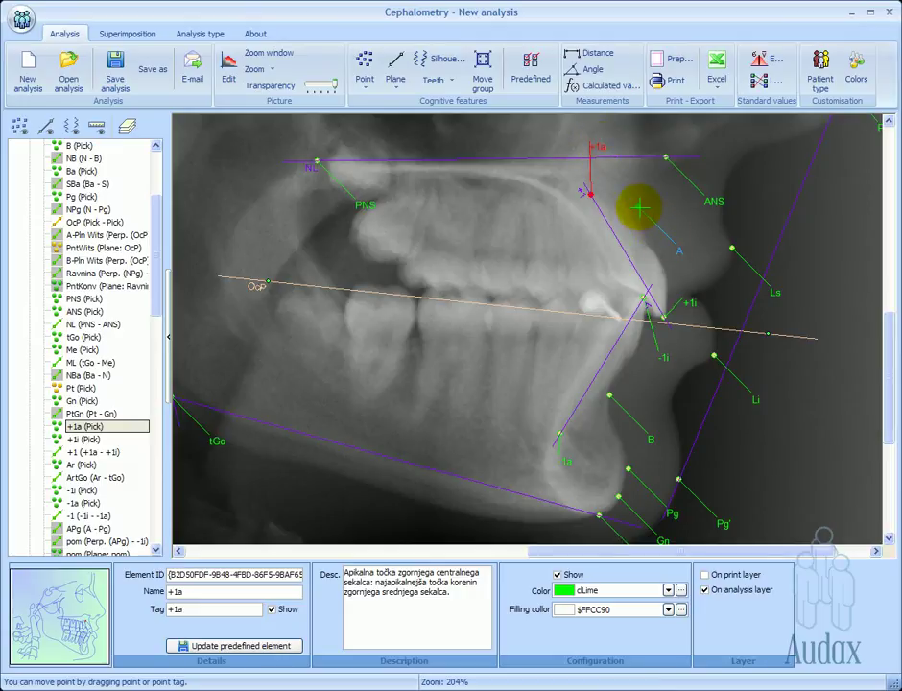
# Step: In the magnified view, nudge point A slightly upward, then close the zoom window
pyautogui.press('z')
pyautogui.moveTo(554, 152); pyautogui.dragTo(336, 73)
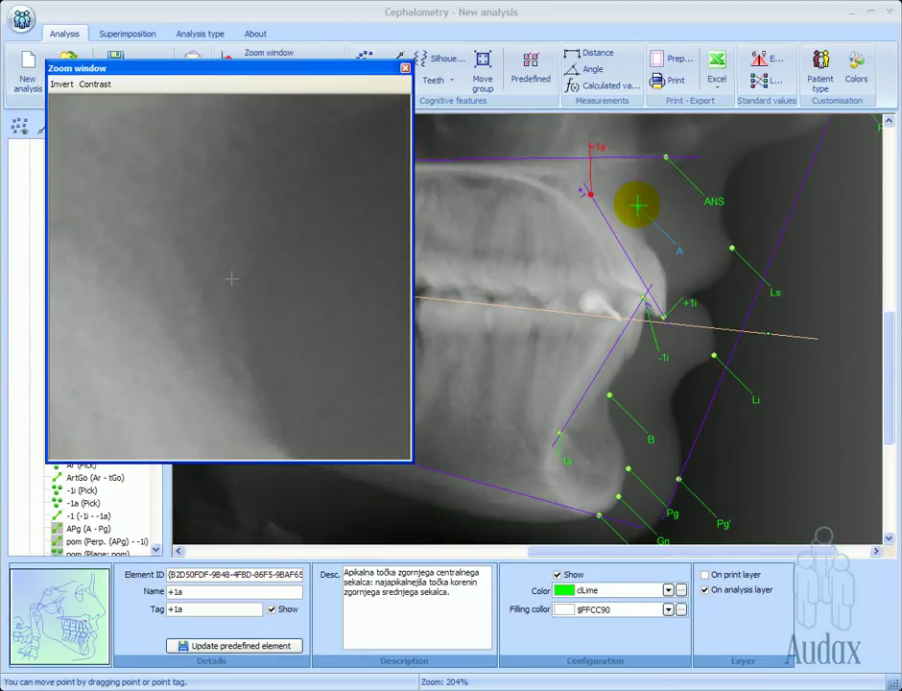
pyautogui.click(638, 204)
pyautogui.moveTo(638, 204); pyautogui.dragTo(637, 201)
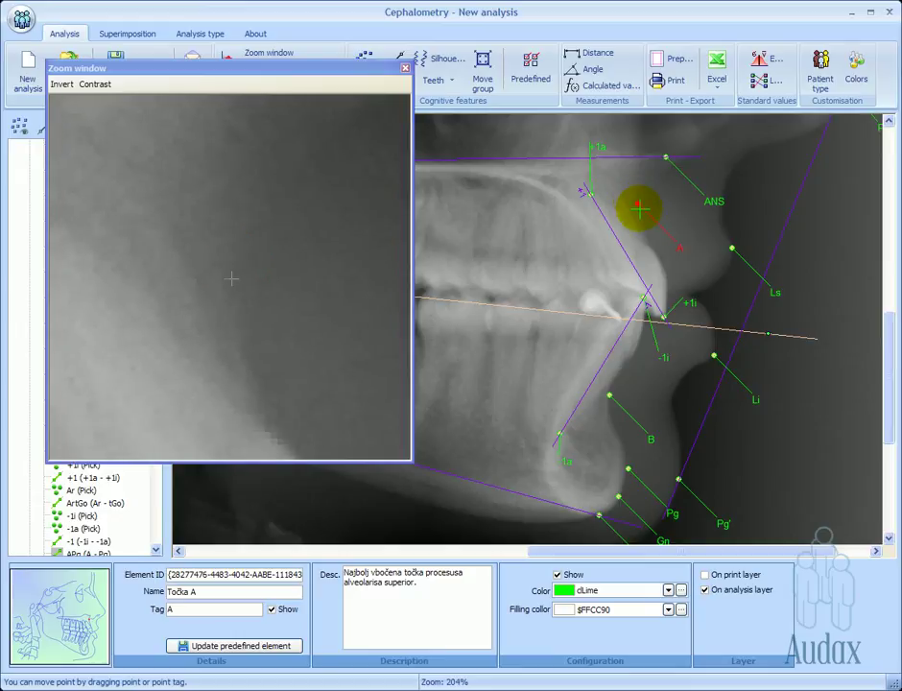
pyautogui.press('Escape')
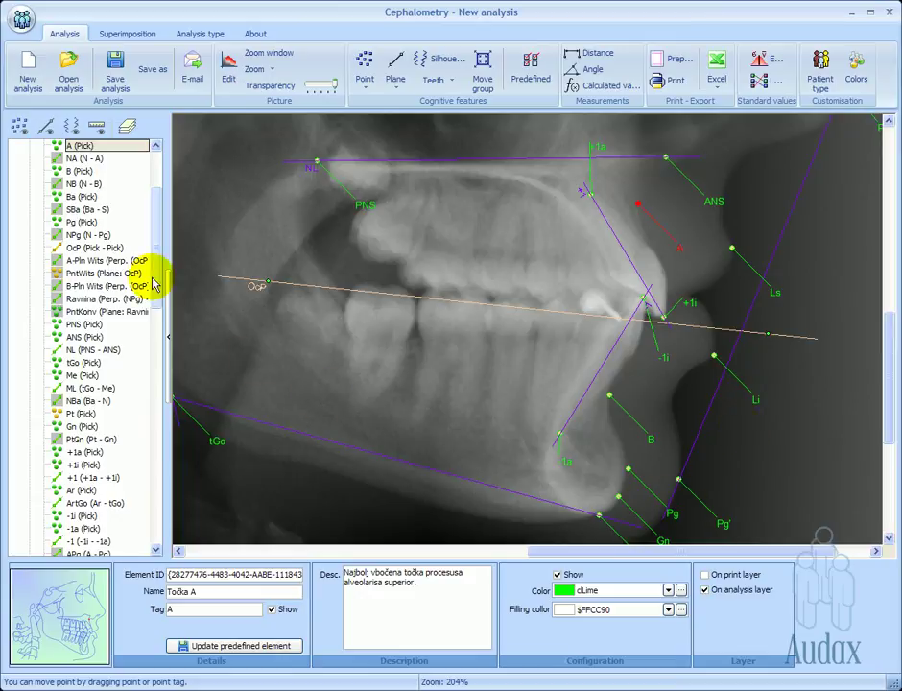
# Step: Move the OcP front end onto the incisor tip and its back end slightly forward
pyautogui.scroll(3, 151, 261)
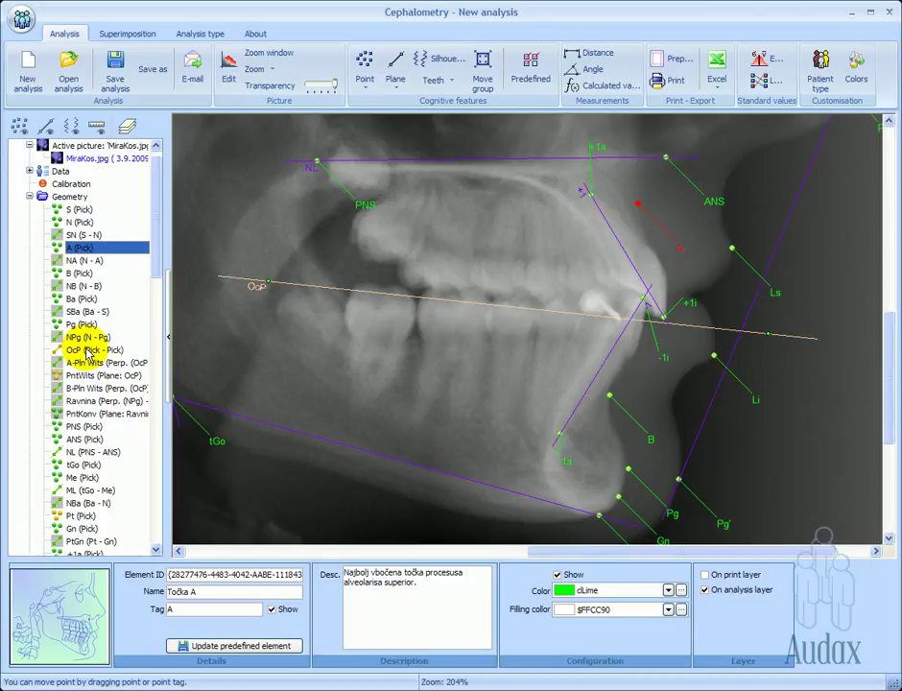
pyautogui.click(80, 350)
pyautogui.moveTo(767, 334); pyautogui.dragTo(649, 307)
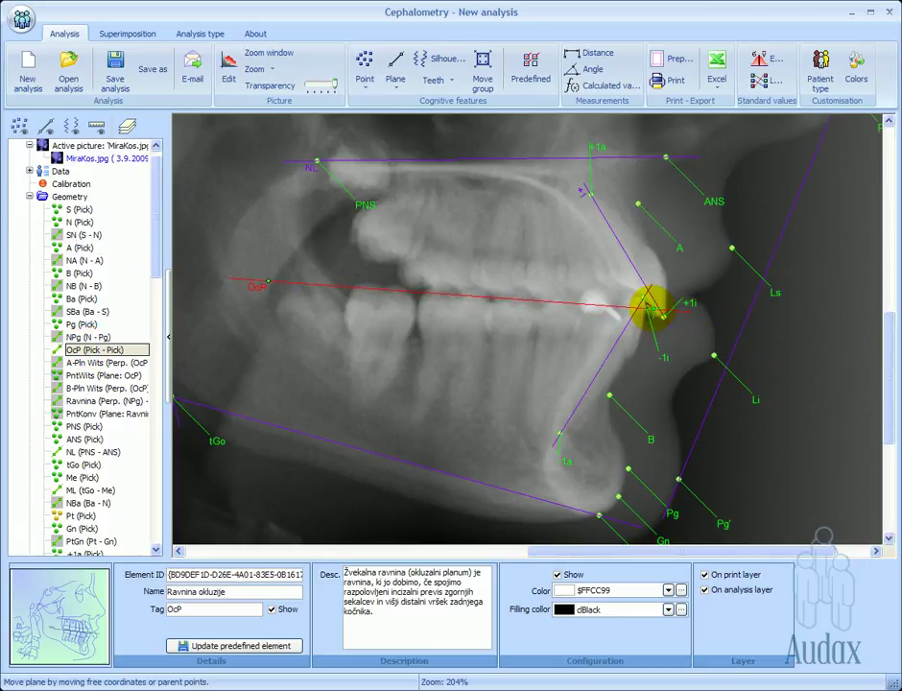
pyautogui.moveTo(270, 281); pyautogui.dragTo(312, 281)
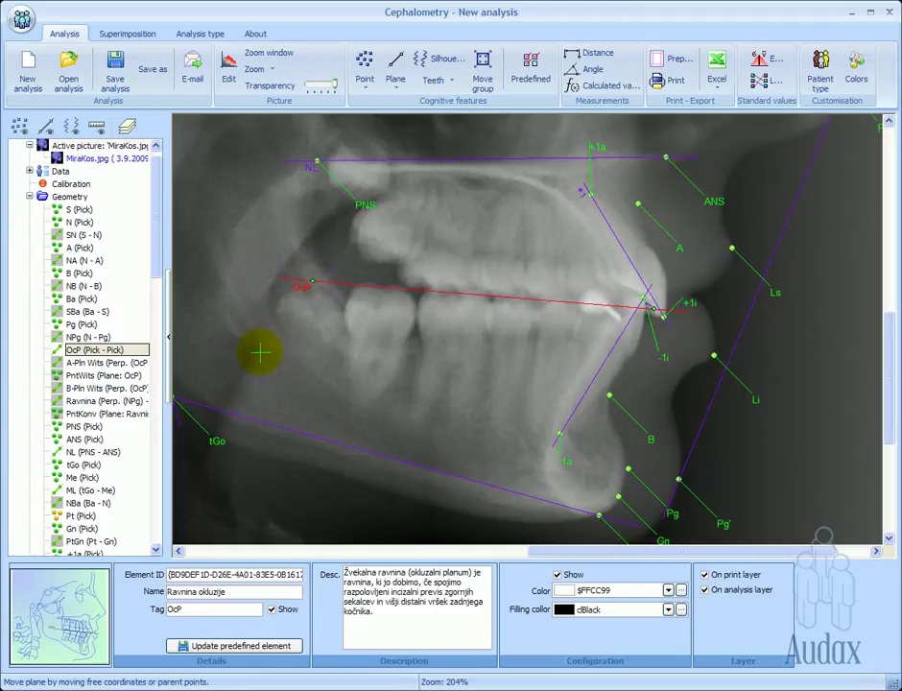
pyautogui.click(107, 516)
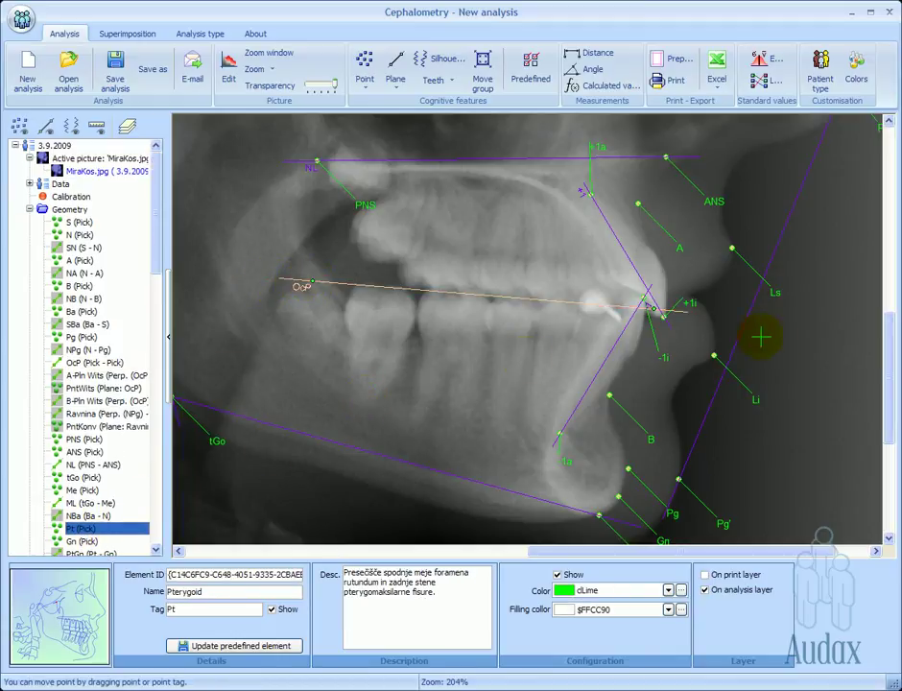
# Step: Move the Pt point down and forward, and lower the orbitale Or slightly
pyautogui.moveTo(888, 366); pyautogui.dragTo(862, 280)
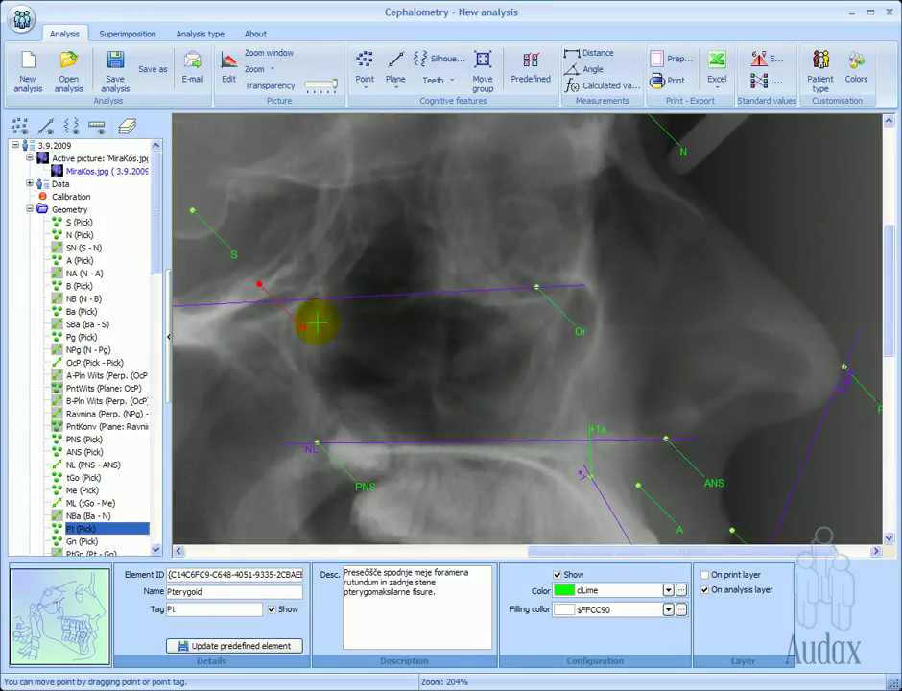
pyautogui.moveTo(302, 326); pyautogui.dragTo(346, 347)
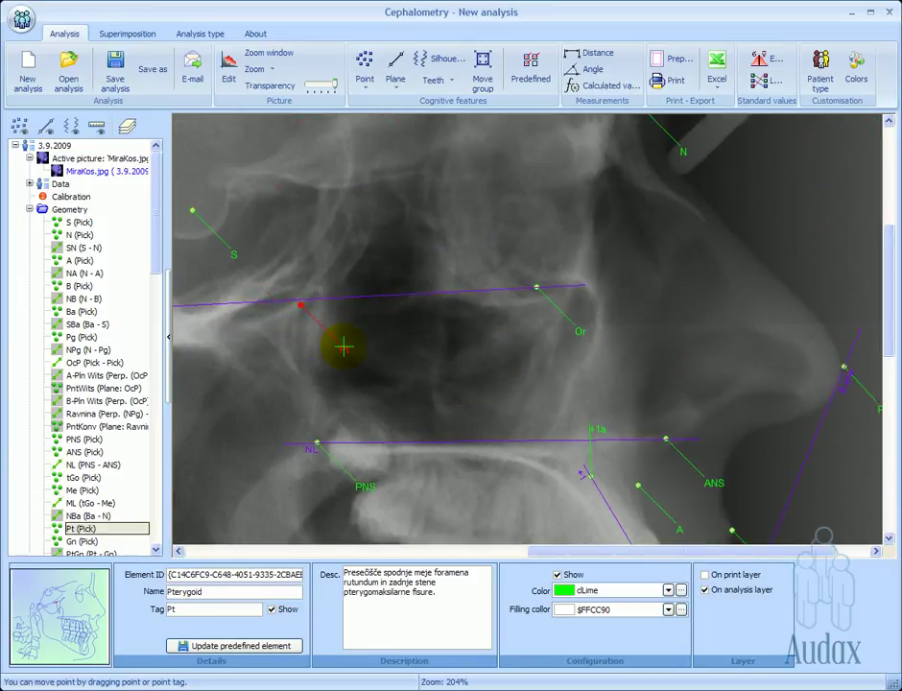
pyautogui.scroll(-3, 159, 303)
pyautogui.scroll(-4, 158, 364)
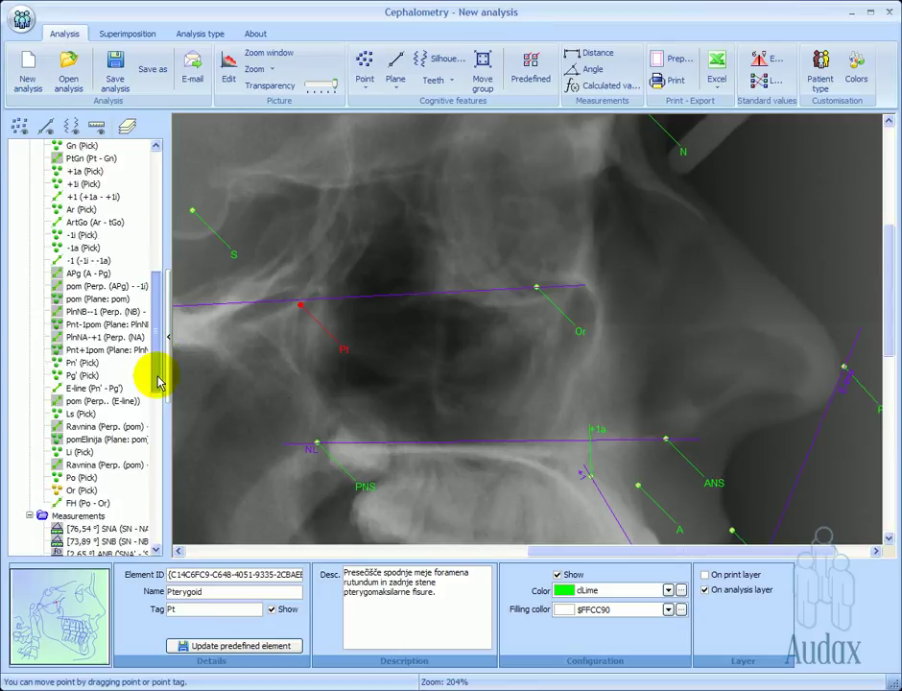
pyautogui.click(81, 440)
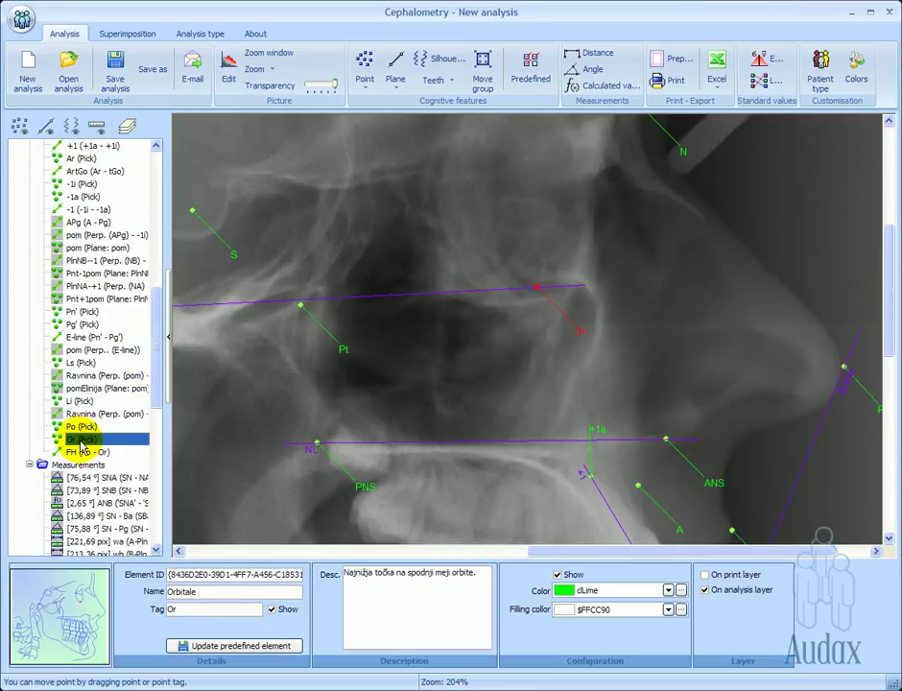
pyautogui.moveTo(583, 328)
pyautogui.mouseDown()
pyautogui.moveTo(584, 344)
pyautogui.moveTo(582, 324)
pyautogui.mouseUp()
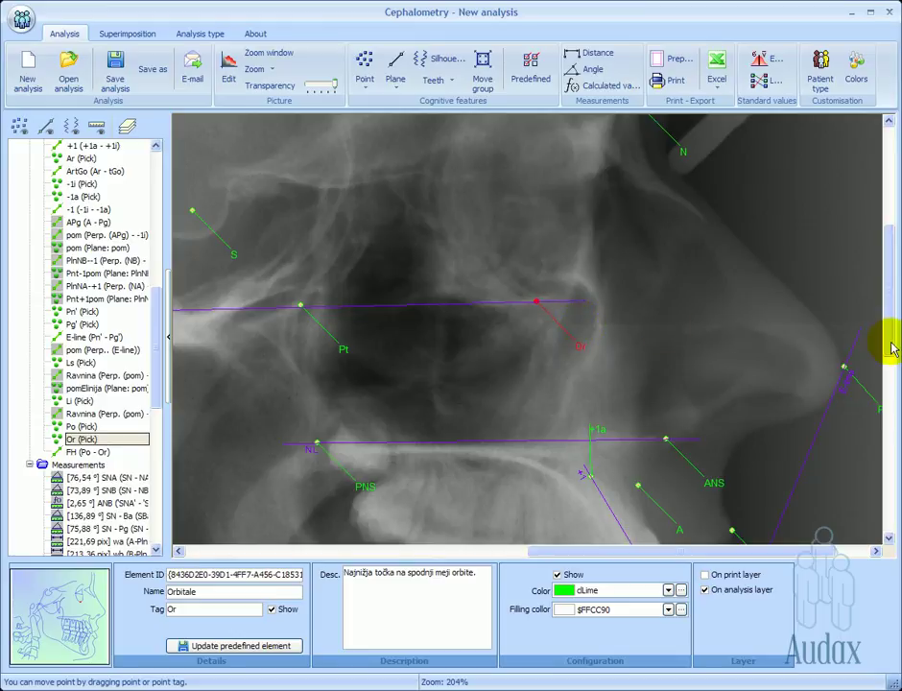
pyautogui.click(698, 328)
# Step: Mark two ruler points 107 pixels apart and define that span as 25 mm
pyautogui.scroll(-4, 698, 328)
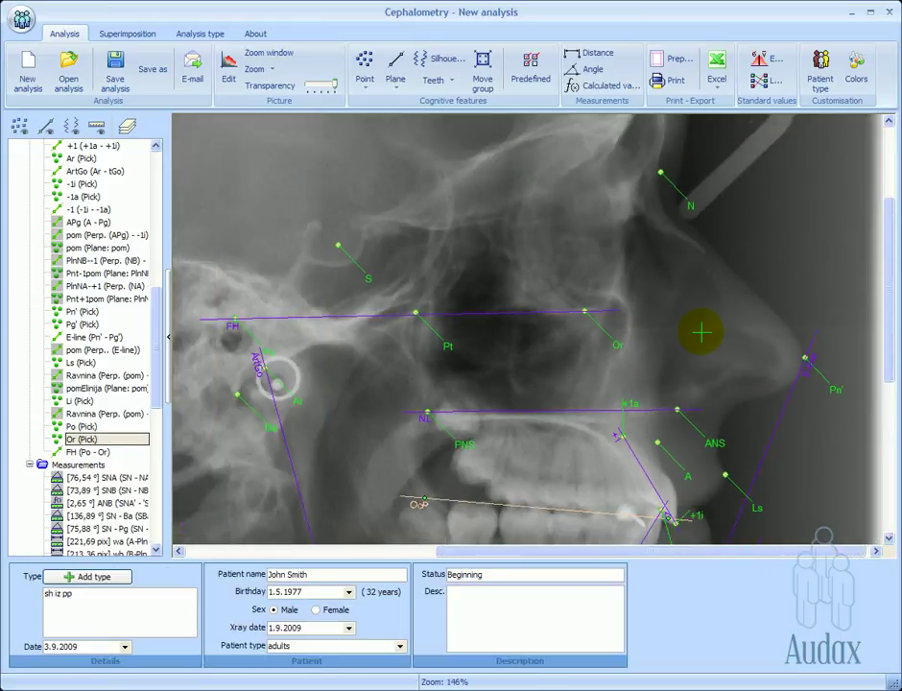
pyautogui.scroll(-2, 699, 327)
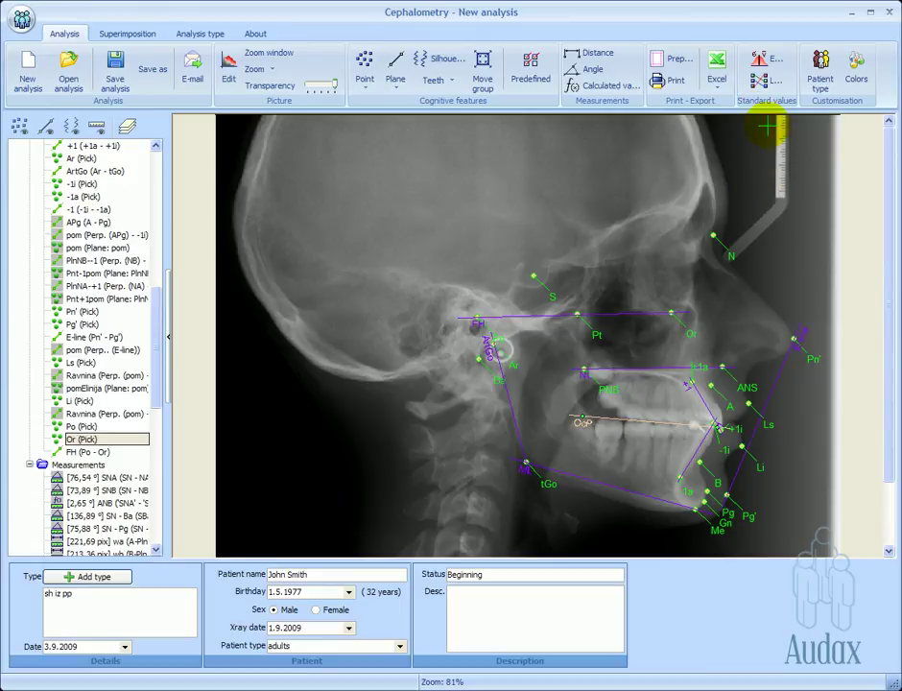
pyautogui.moveTo(157, 343); pyautogui.dragTo(110, 171)
pyautogui.click(69, 196)
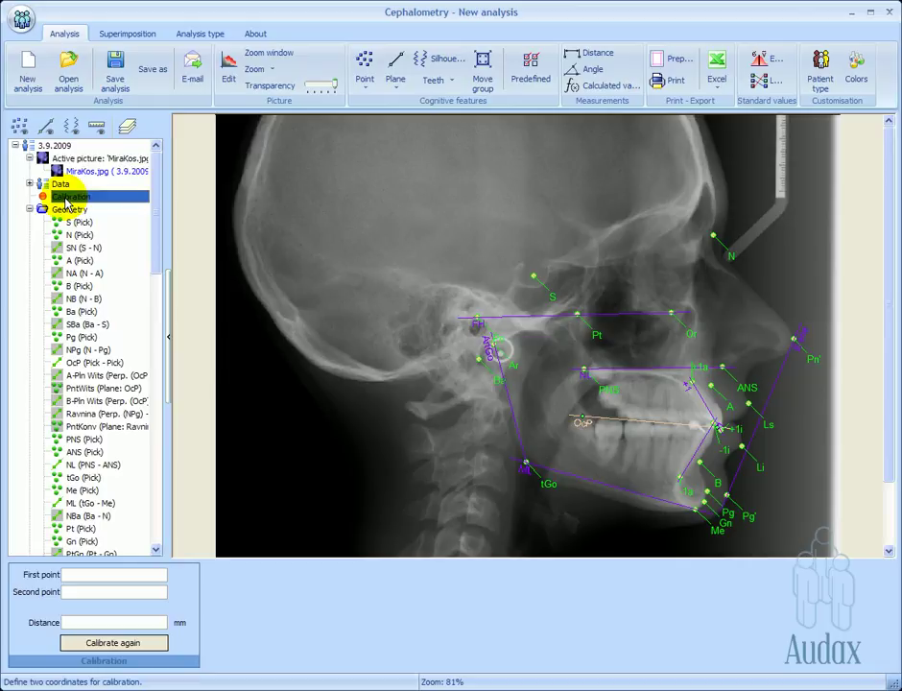
pyautogui.click(779, 189)
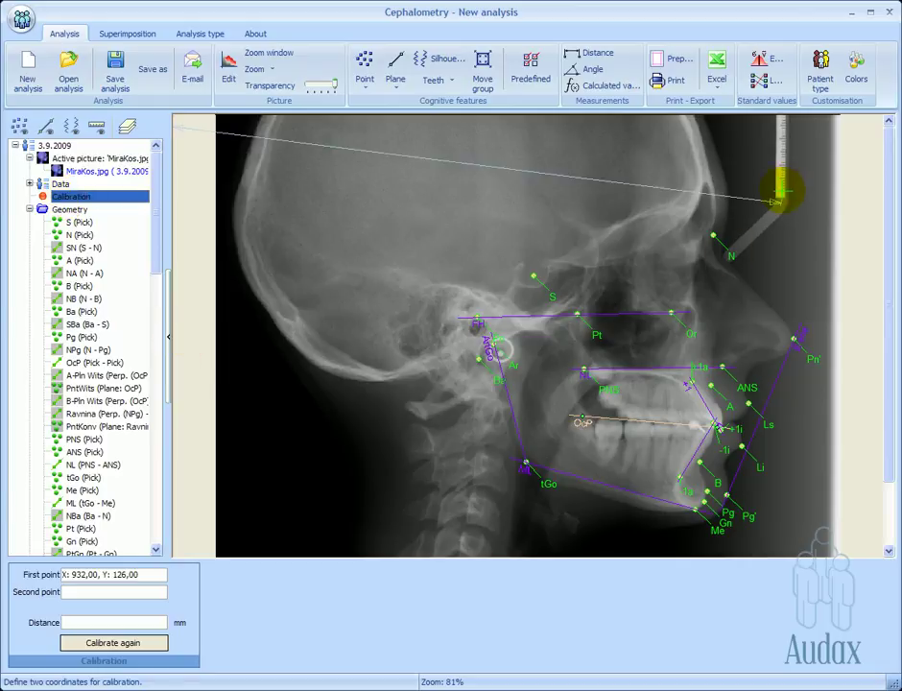
pyautogui.click(782, 123)
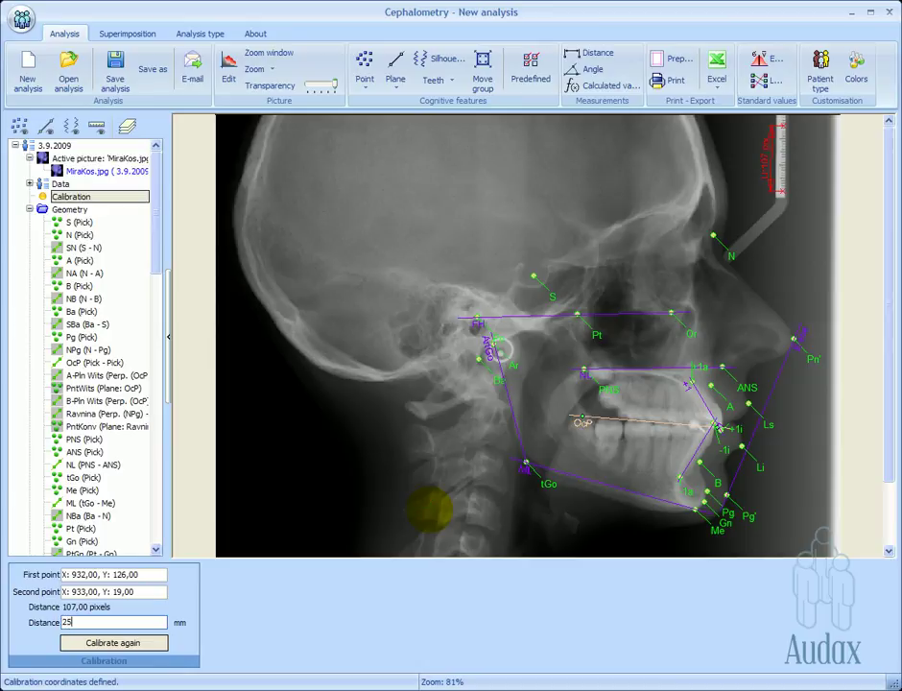
pyautogui.press('Return')
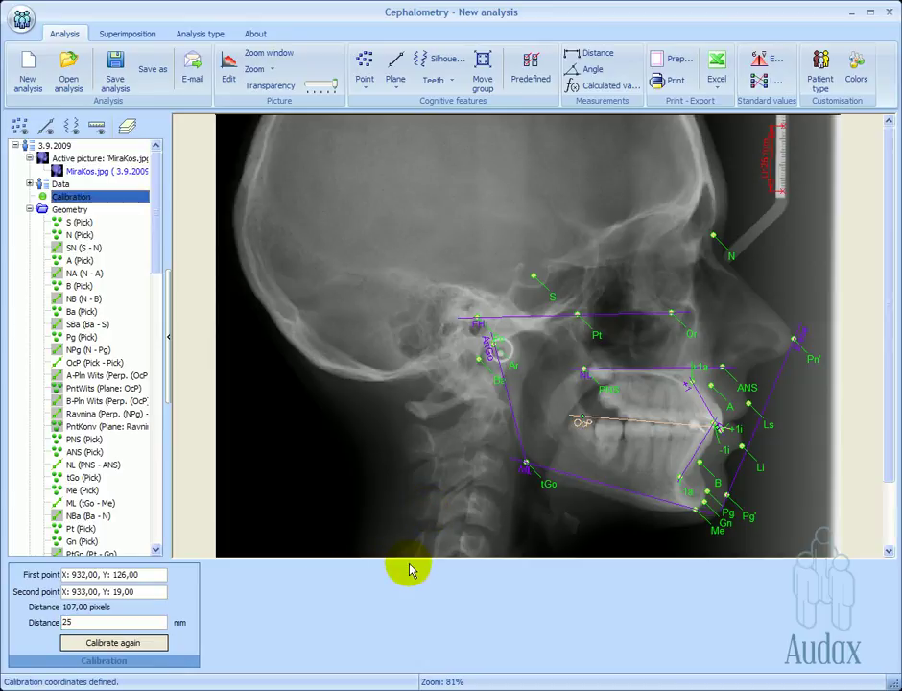
pyautogui.moveTo(157, 252); pyautogui.dragTo(161, 433)
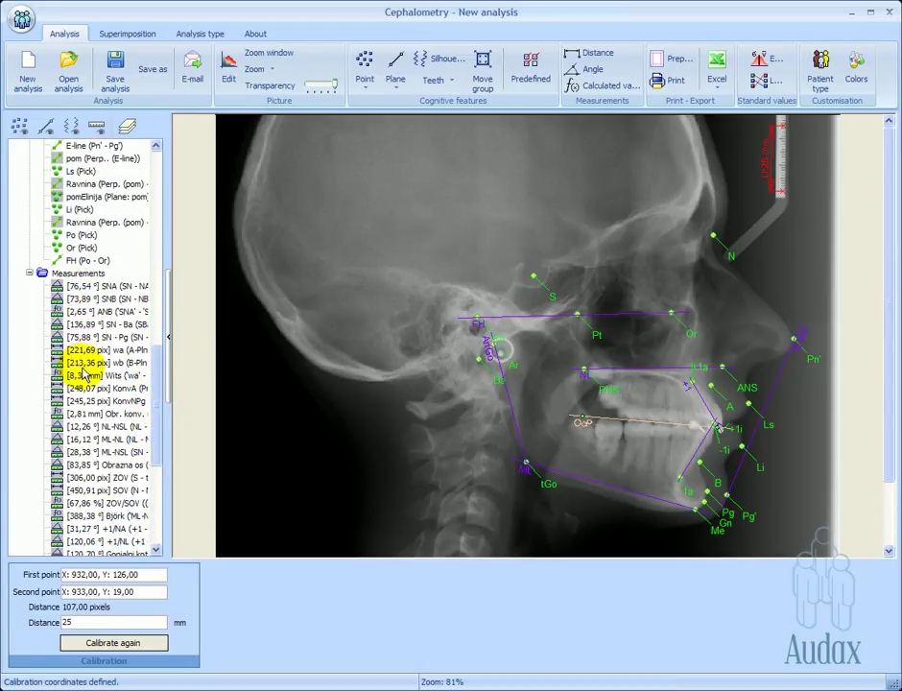
pyautogui.moveTo(163, 397); pyautogui.dragTo(167, 306)
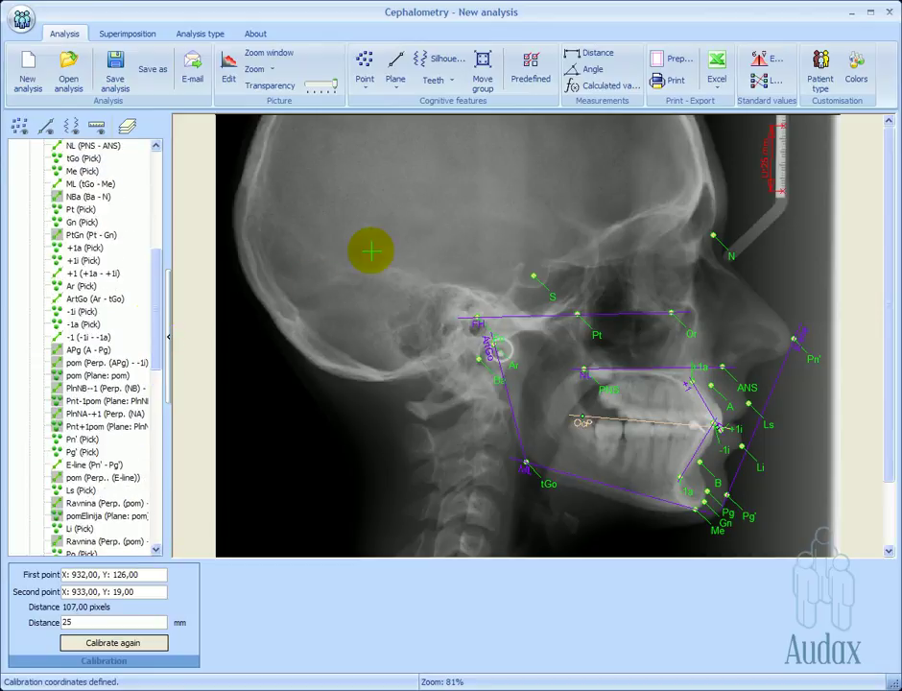